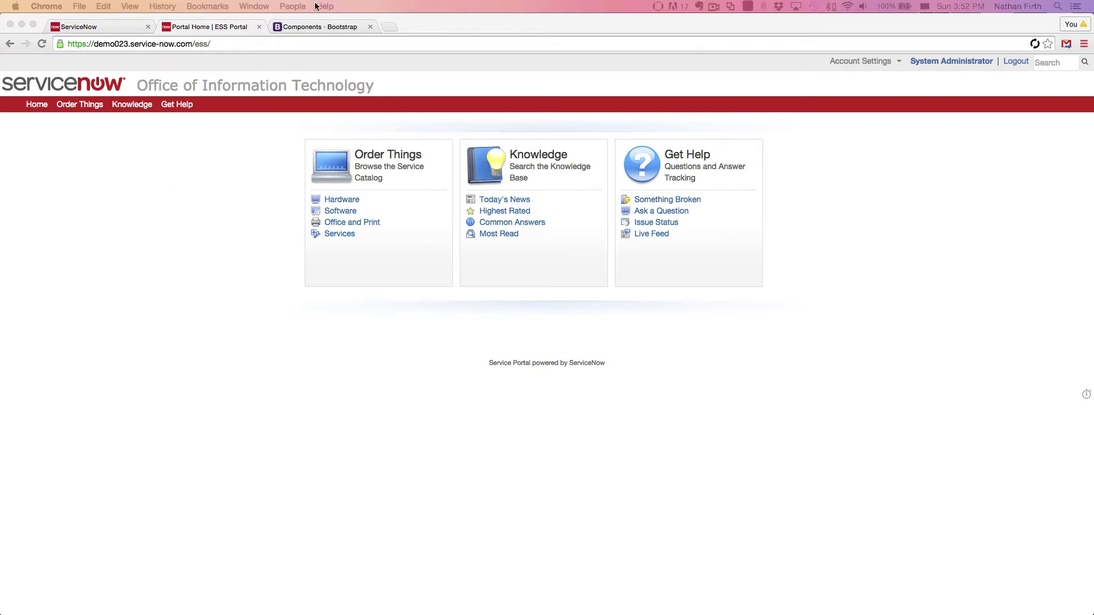
Step: View the Bootstrap Jumbotron section with its 'Hello, world!' example and markup
click(314, 27)
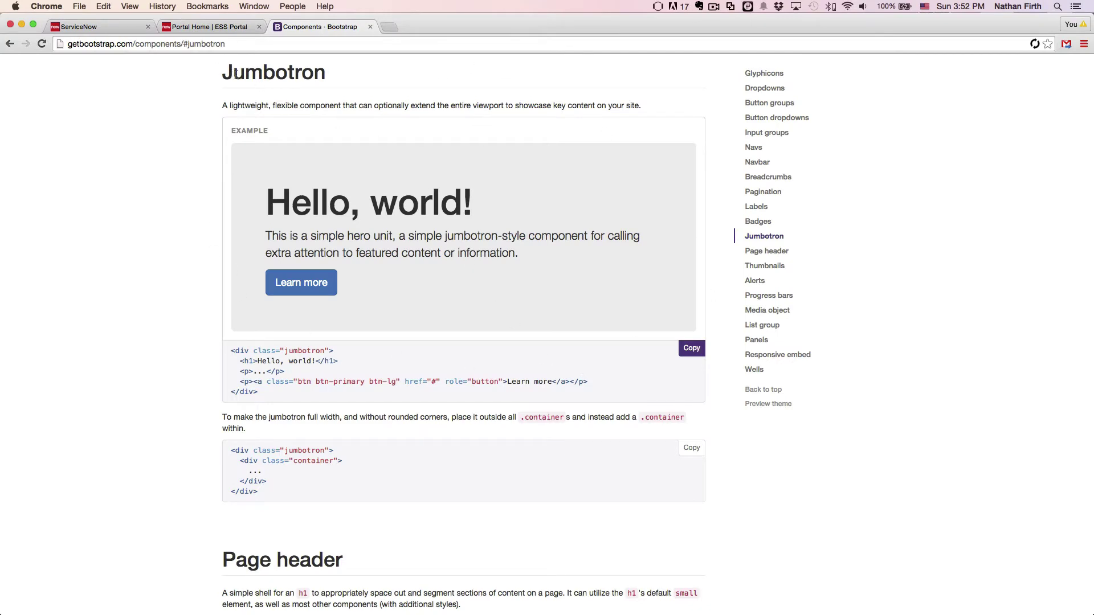
drag(221, 79, 375, 76)
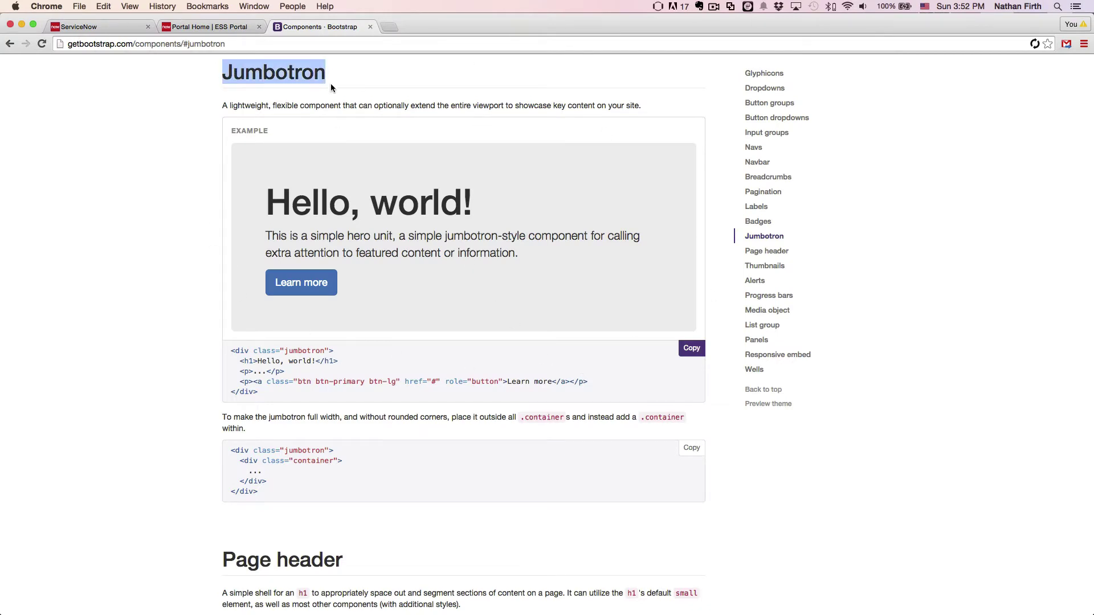
click(375, 69)
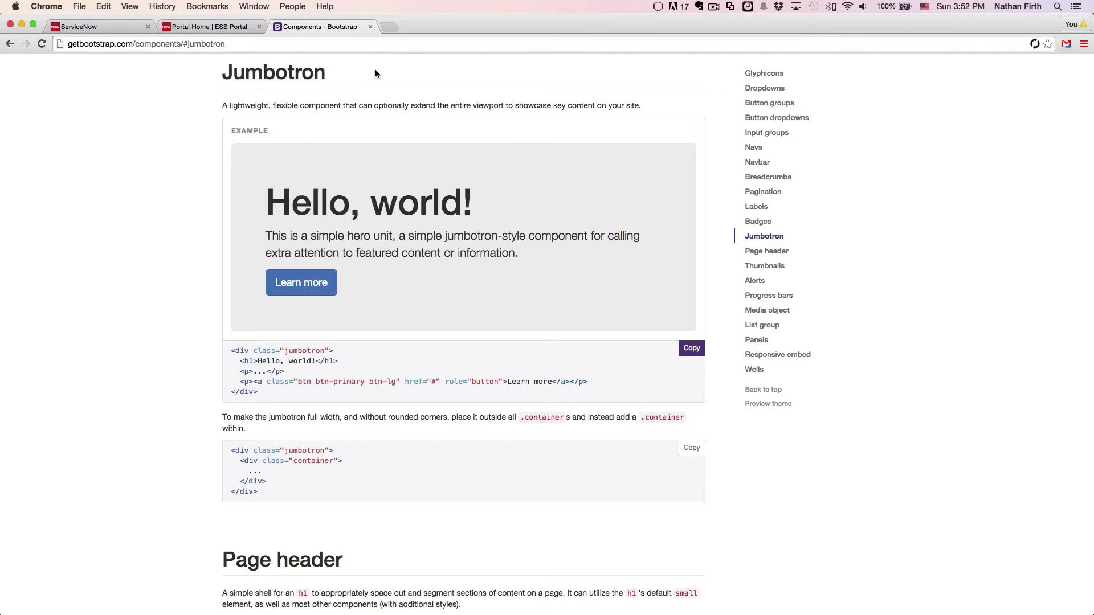
Step: Start a new table labelled Jumbotron, named u_content_block_jumbotron
click(90, 27)
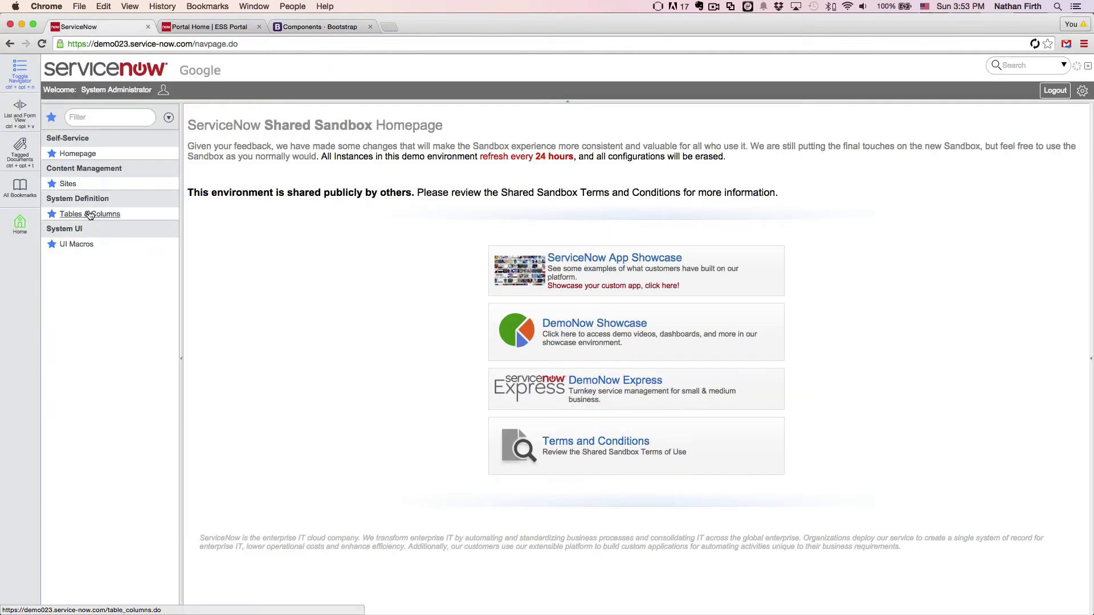
click(73, 212)
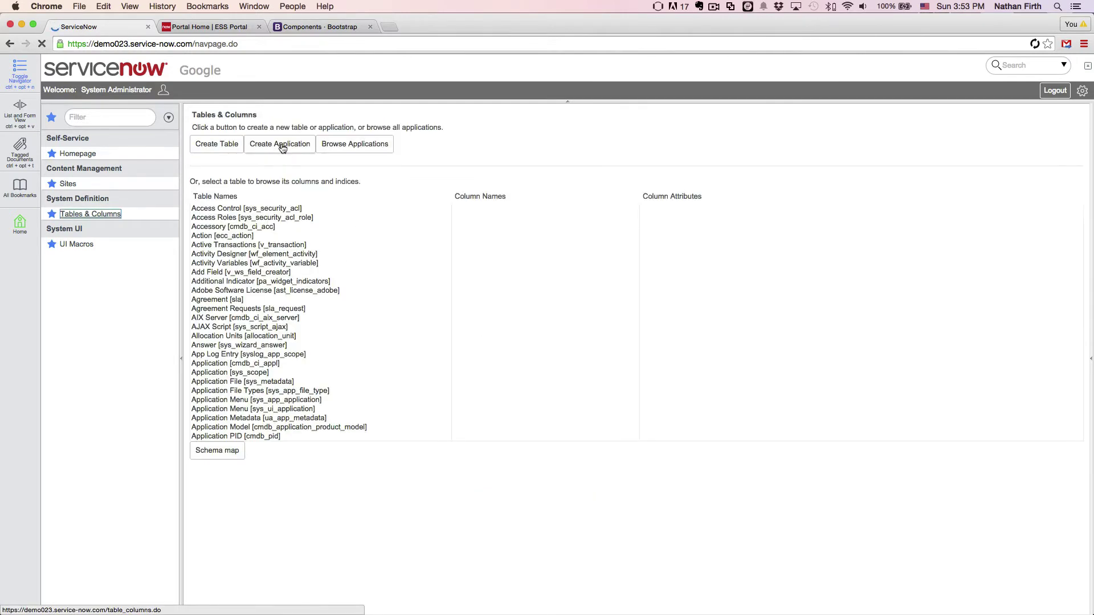
click(215, 147)
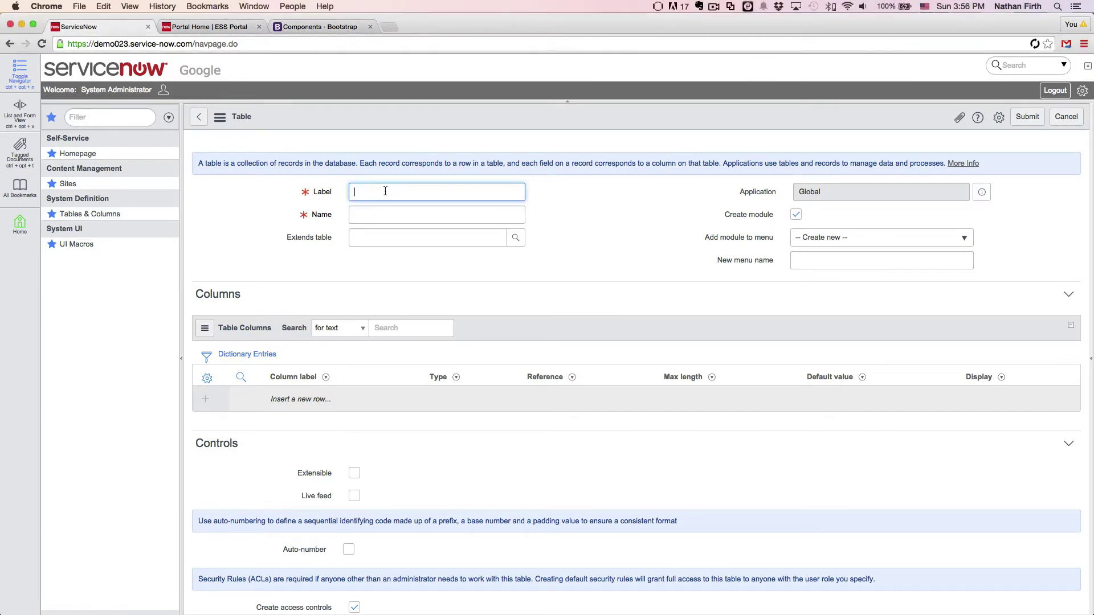
text(Jumbotron)
key(Tab)
key(BackSpace)
key(BackSpace)
key(BackSpace)
key(BackSpace)
key(BackSpace)
key(BackSpace)
key(BackSpace)
key(BackSpace)
key(BackSpace)
text(content_block_jumbotron)
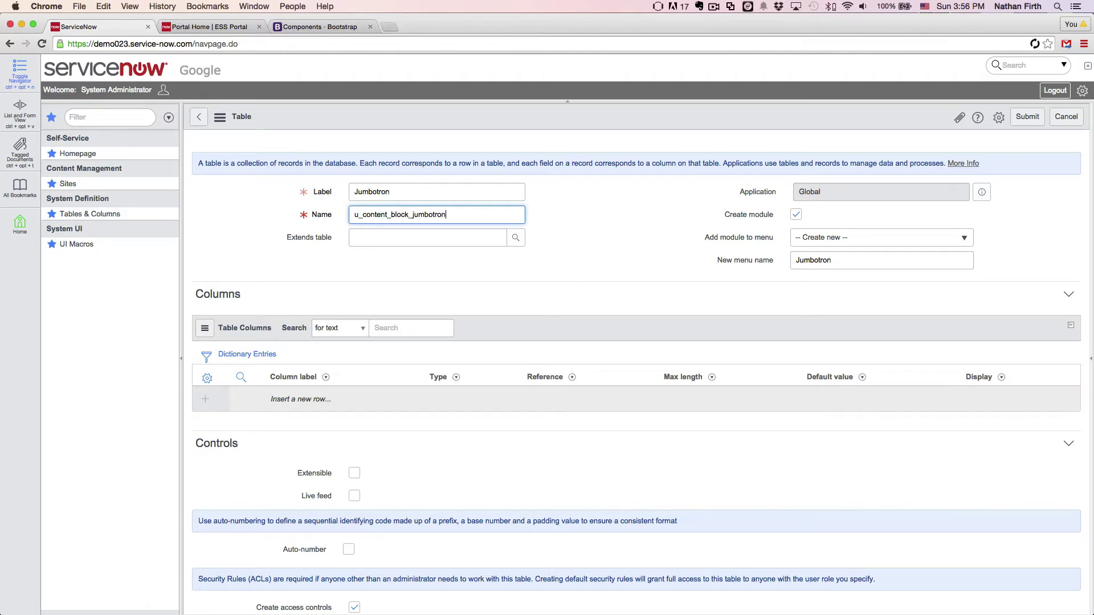
Step: Make the table extend Content Block, with its module under the Content Management menu
click(442, 236)
text(conten)
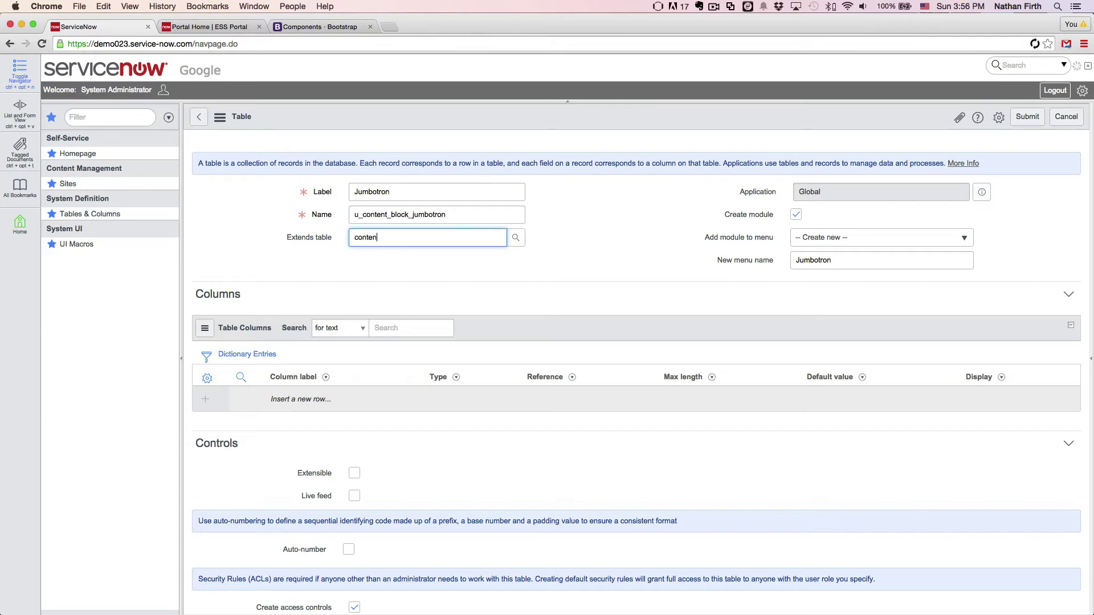
key(Down)
key(Return)
click(858, 244)
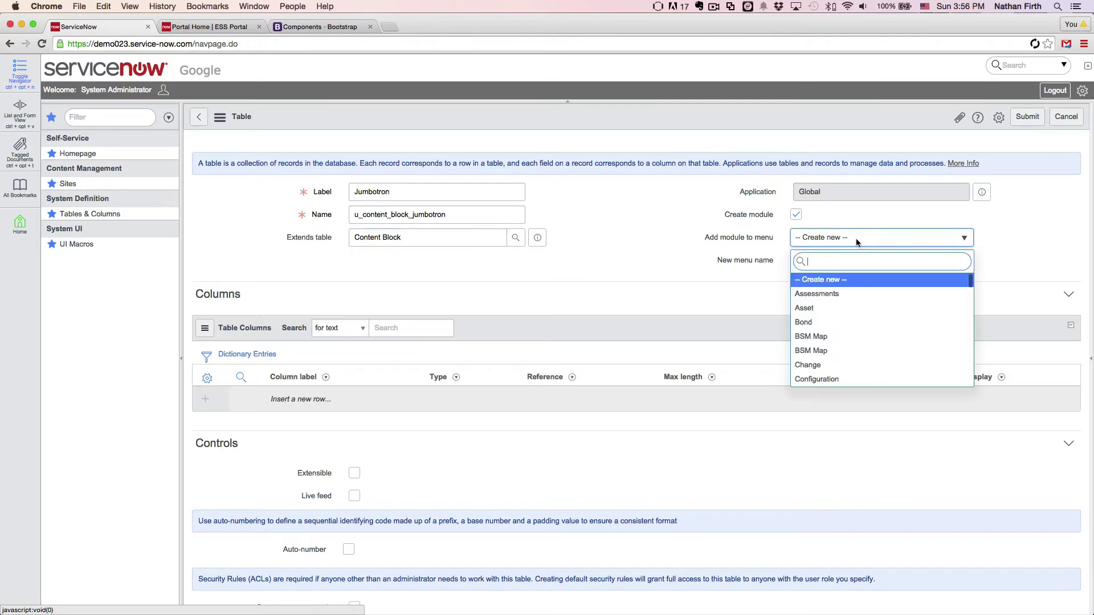
text(cont)
key(Return)
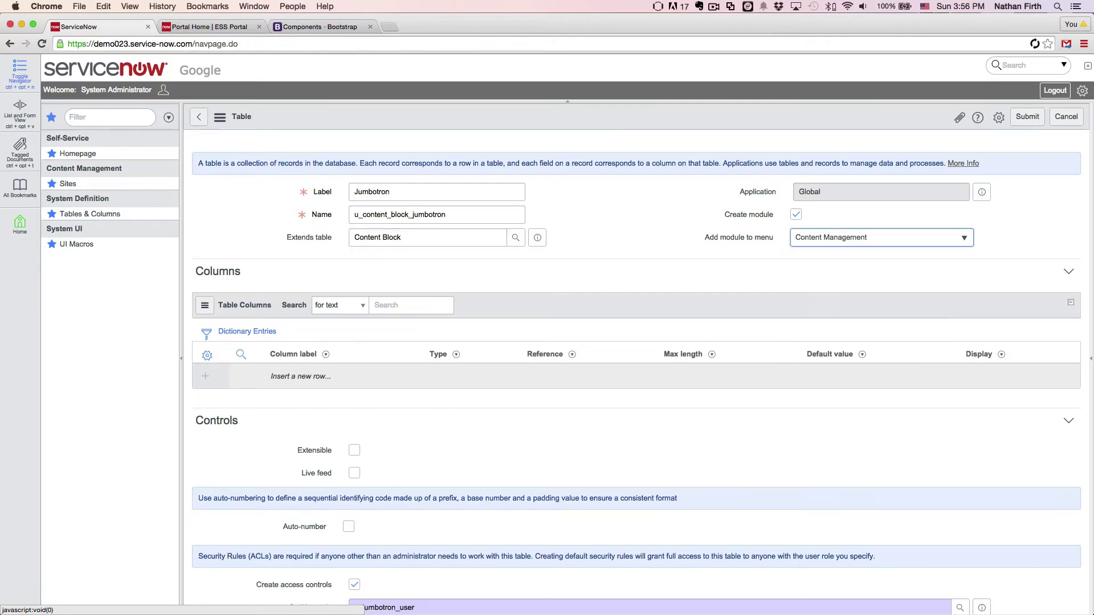
Step: Review the Bootstrap 'Hello, world!' Jumbotron example for reference
scroll(368, 351, down, 2)
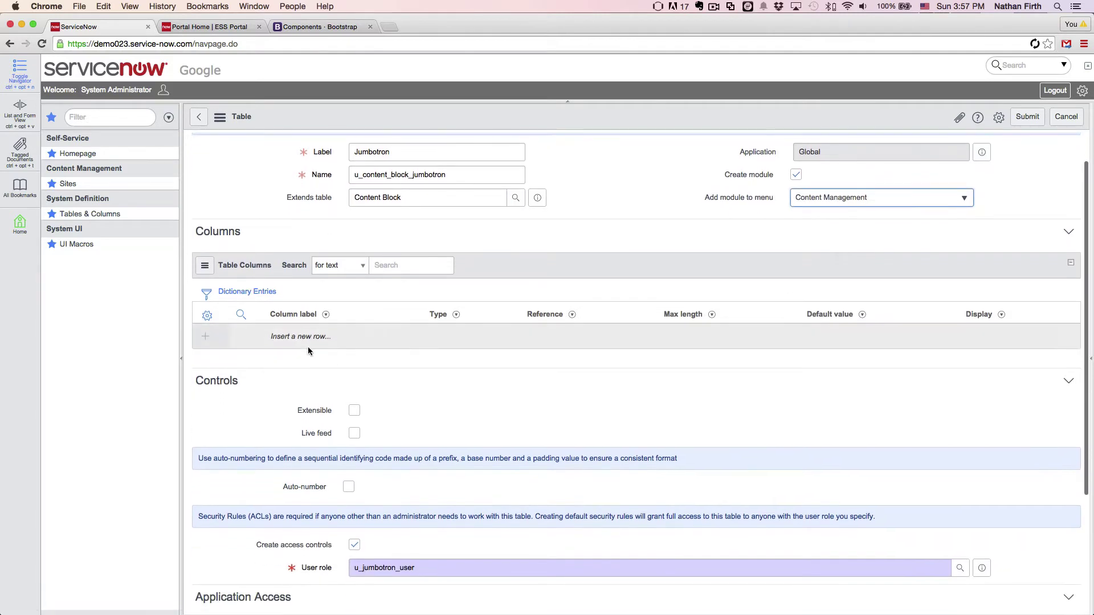
click(308, 27)
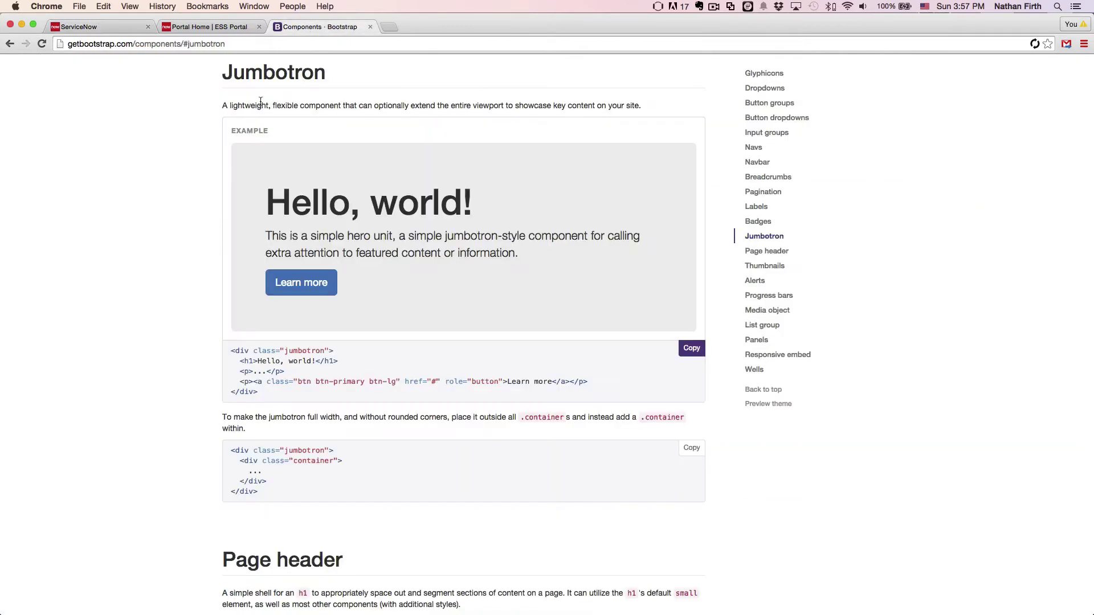
drag(276, 204, 313, 204)
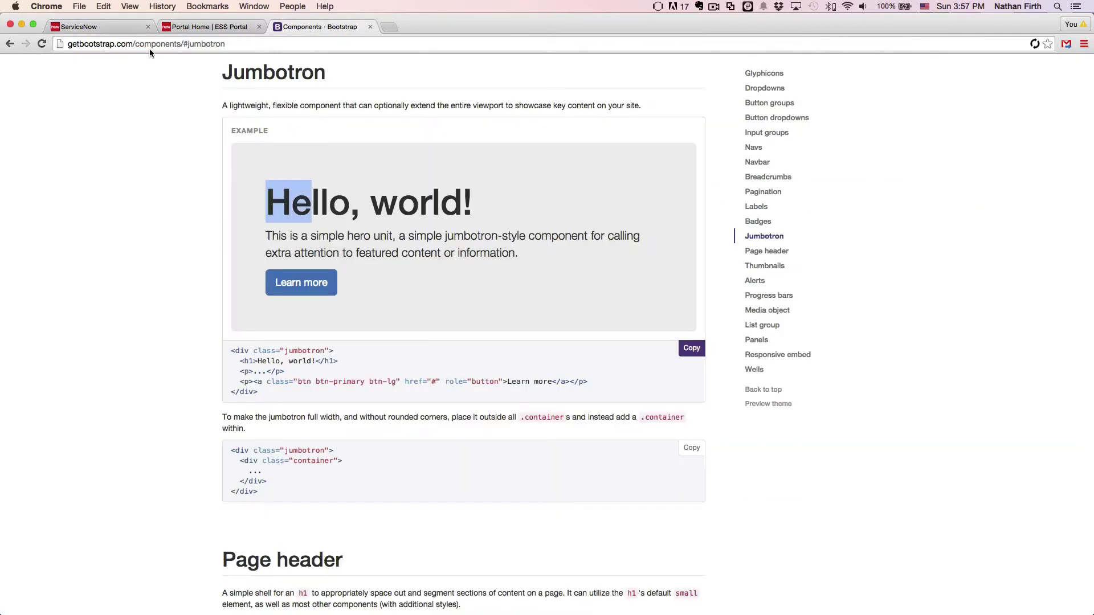
click(92, 27)
Step: Add a String column labelled Title to the new table
click(319, 337)
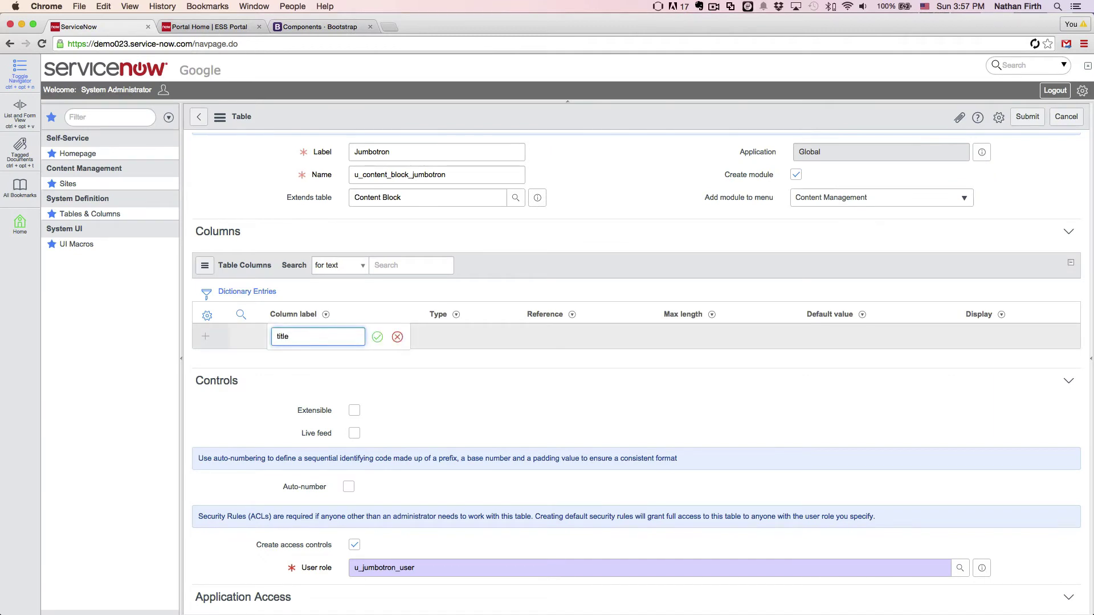
key(Return)
click(449, 337)
text(Strin)
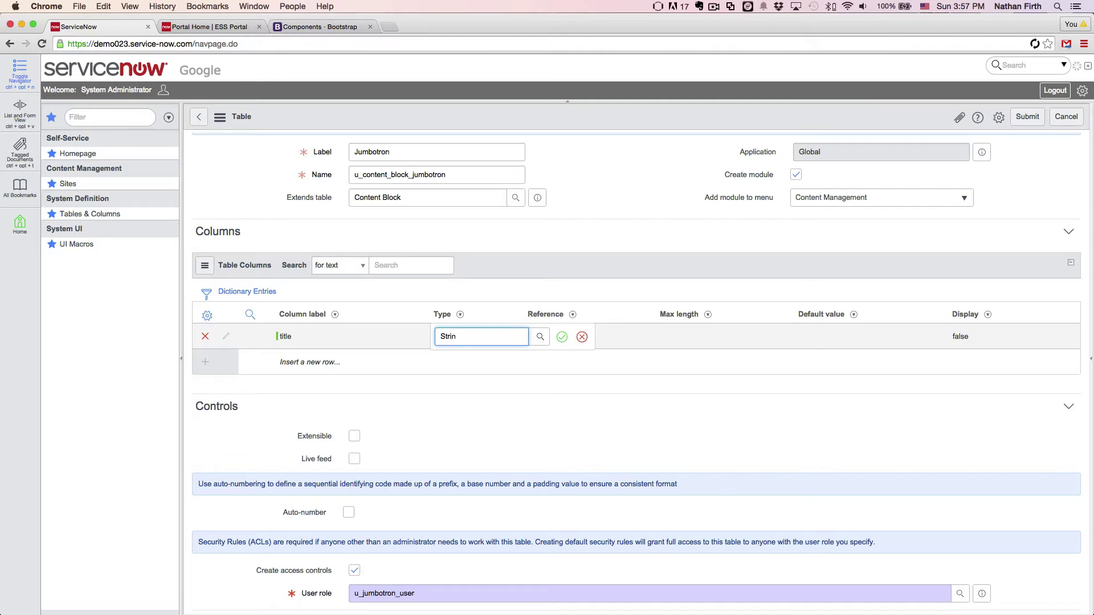
text(g)
key(Return)
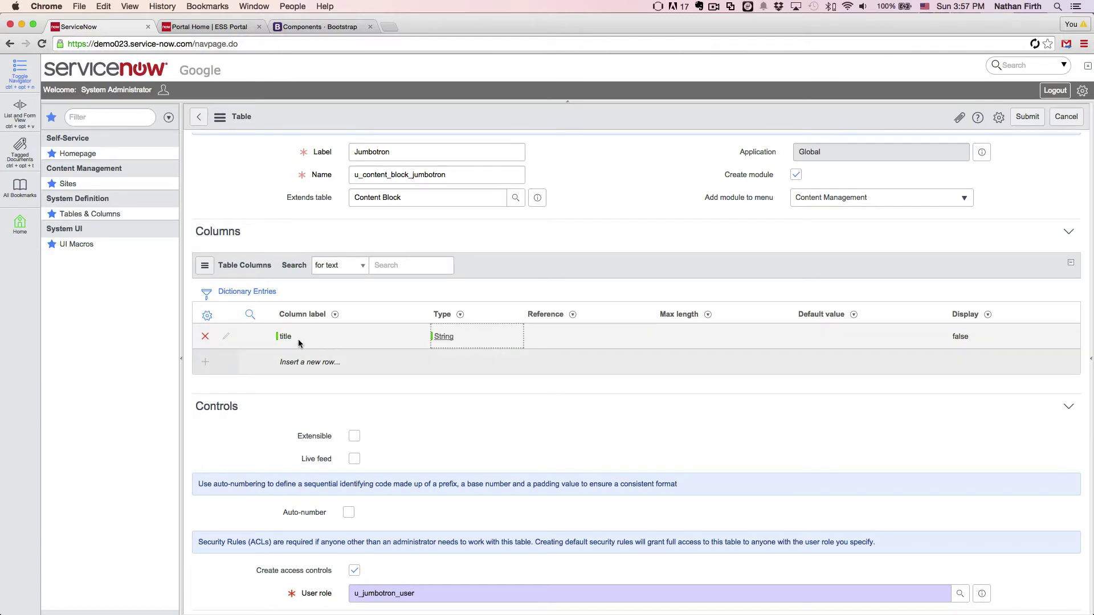
click(316, 341)
click(316, 340)
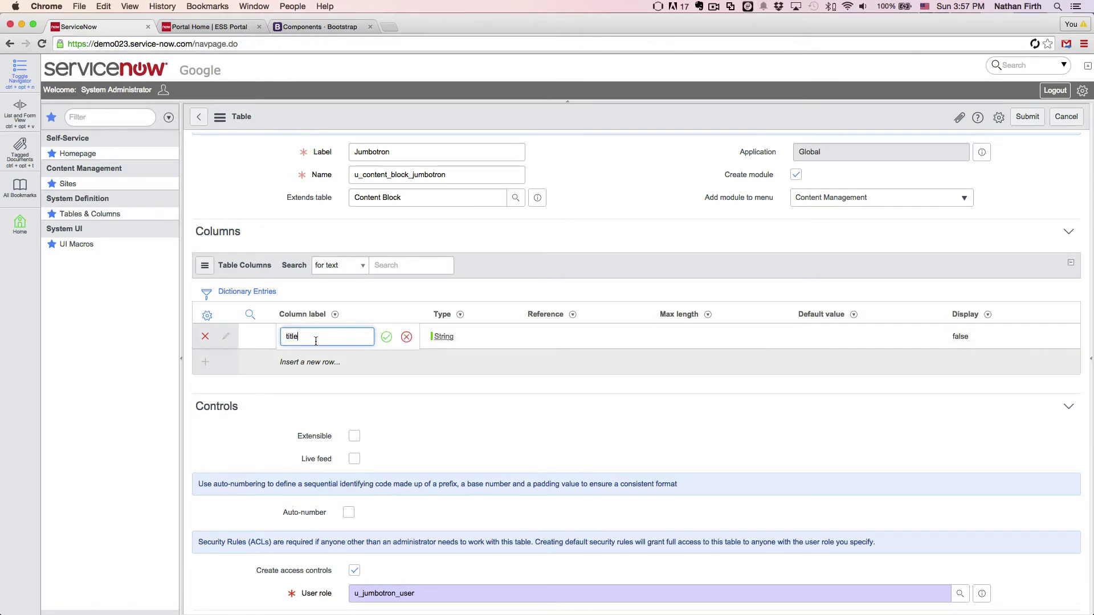
key(Home)
key(Delete)
text(T)
key(Return)
Step: Add a second String column labelled Description
click(303, 361)
click(304, 361)
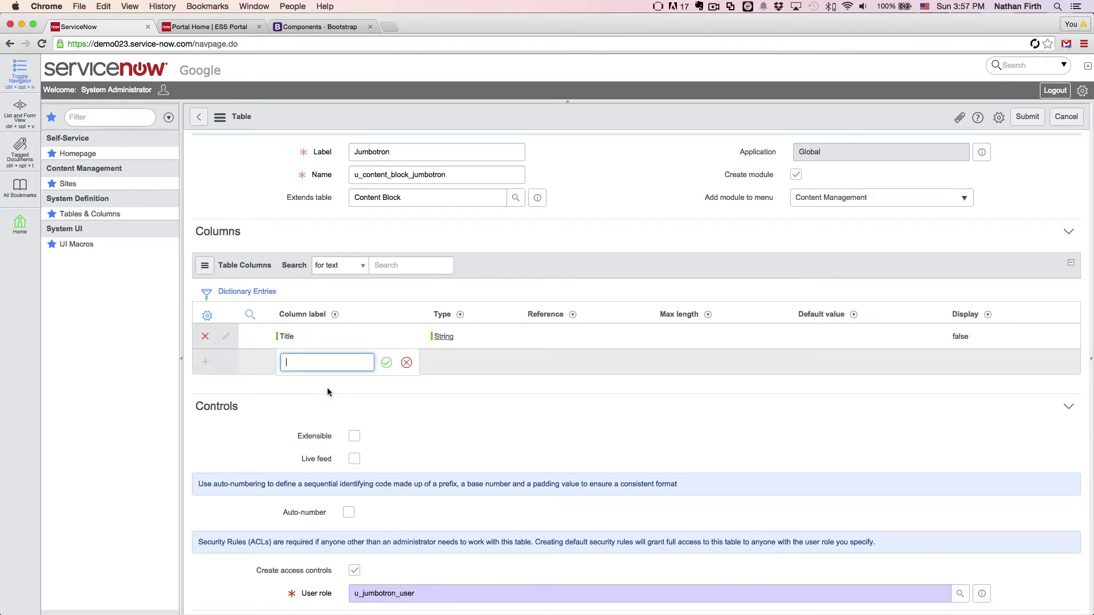
text(Description)
key(Return)
click(447, 361)
click(447, 361)
text(String)
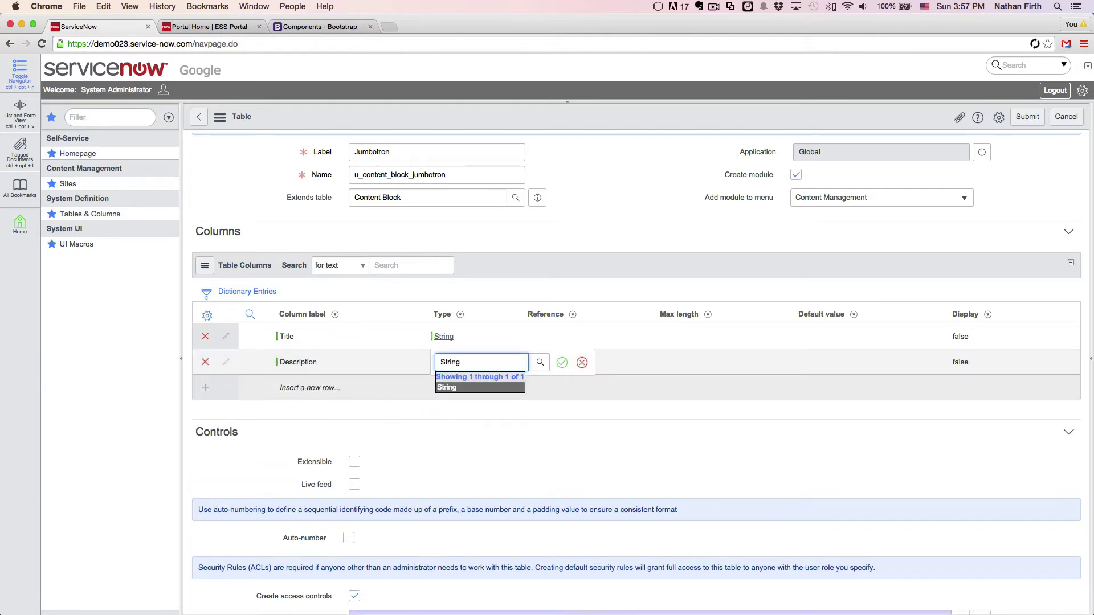
key(Return)
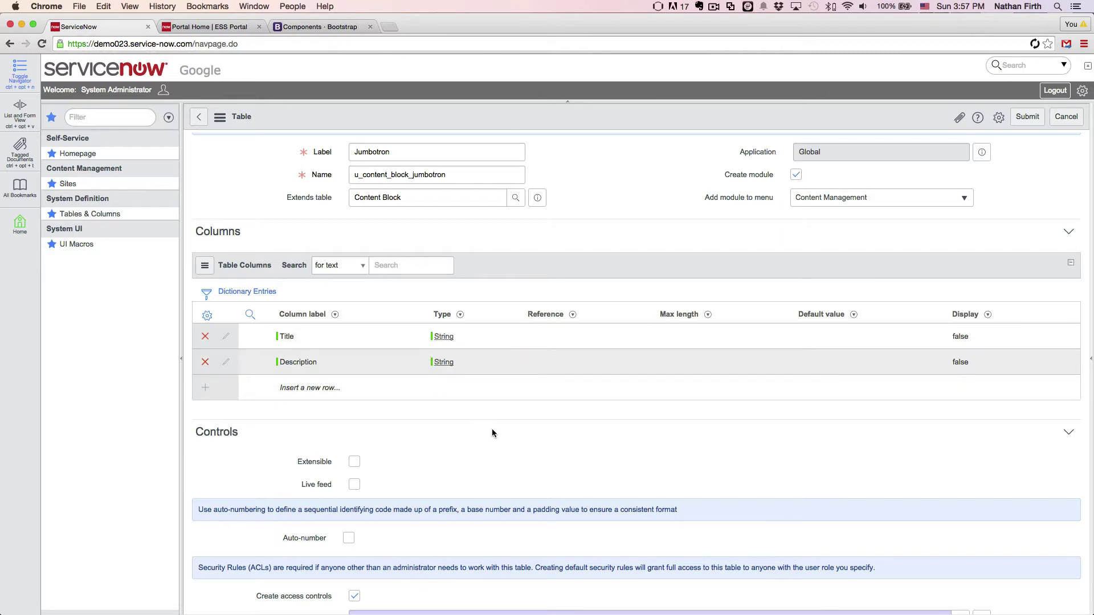
Step: Change the table's user role to content_admin and submit the Jumbotron table
scroll(491, 429, down, 5)
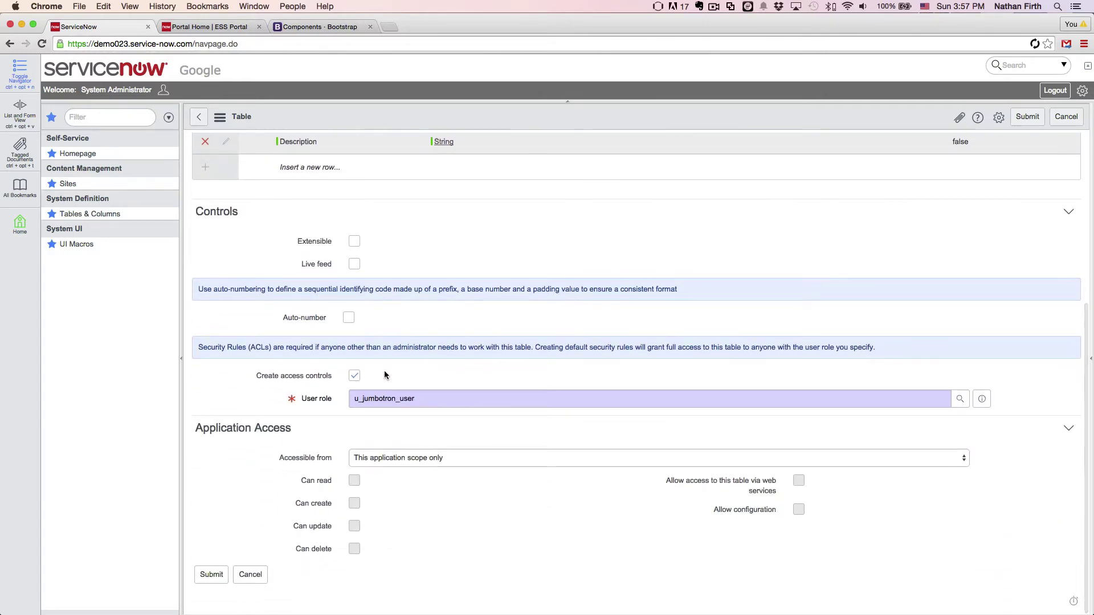
double_click(492, 394)
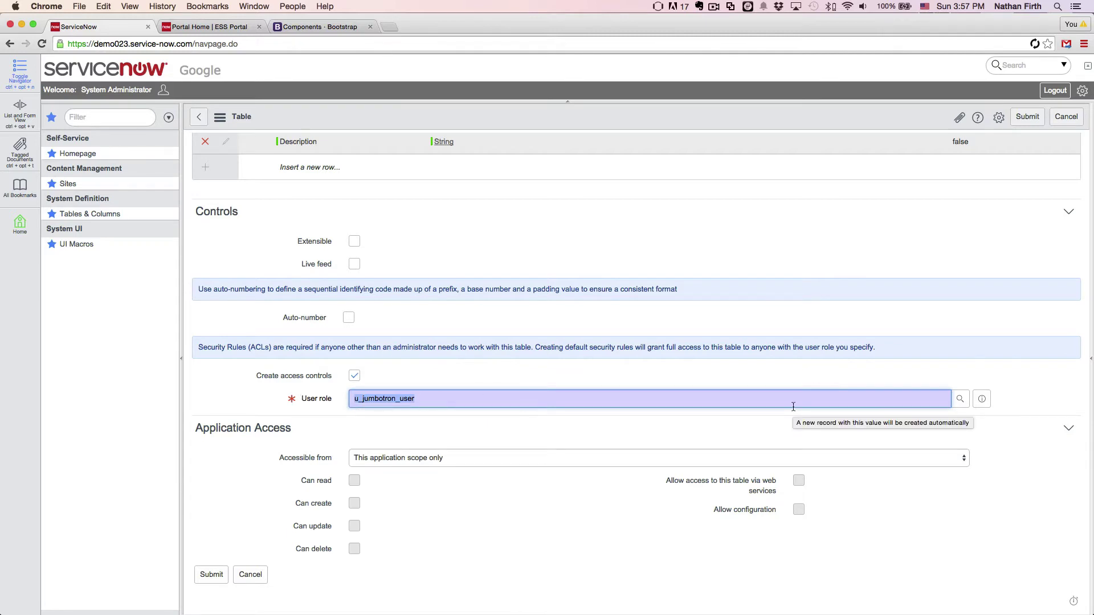
text(content_a)
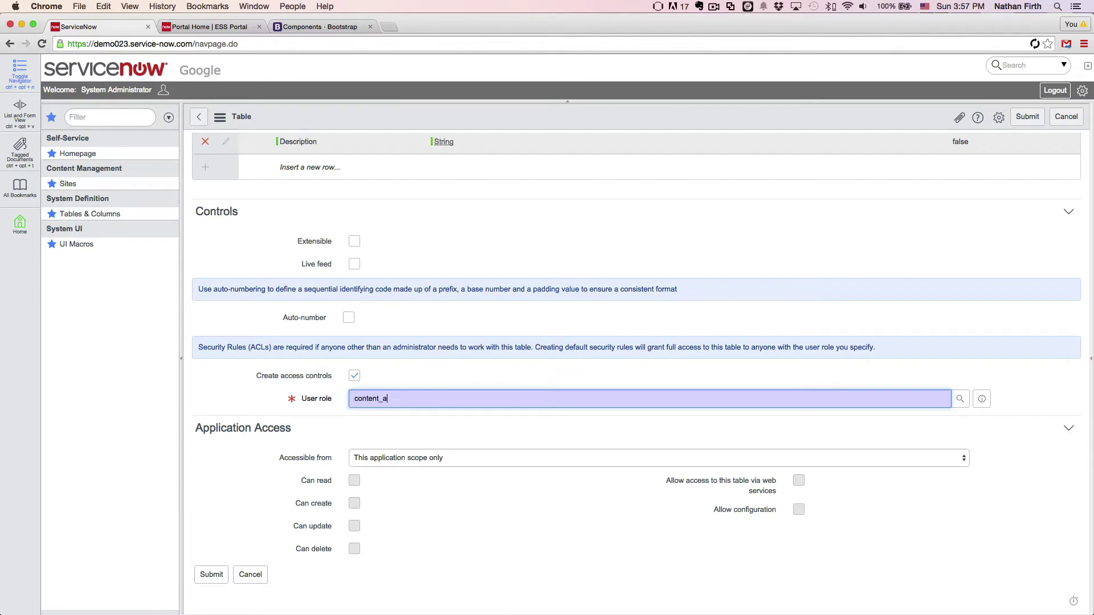
text(dmin)
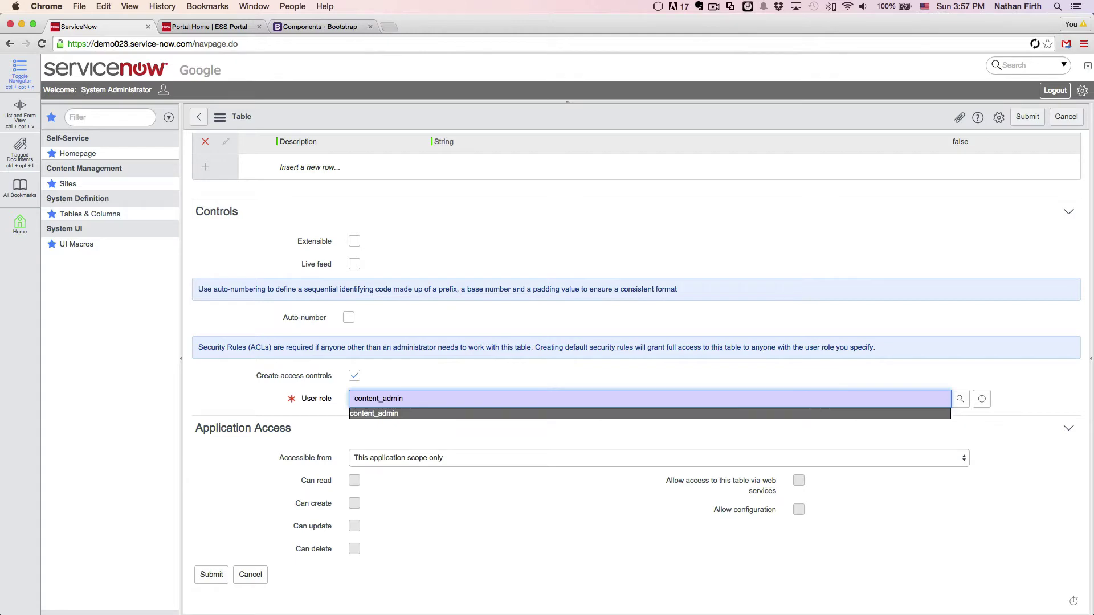
key(Tab)
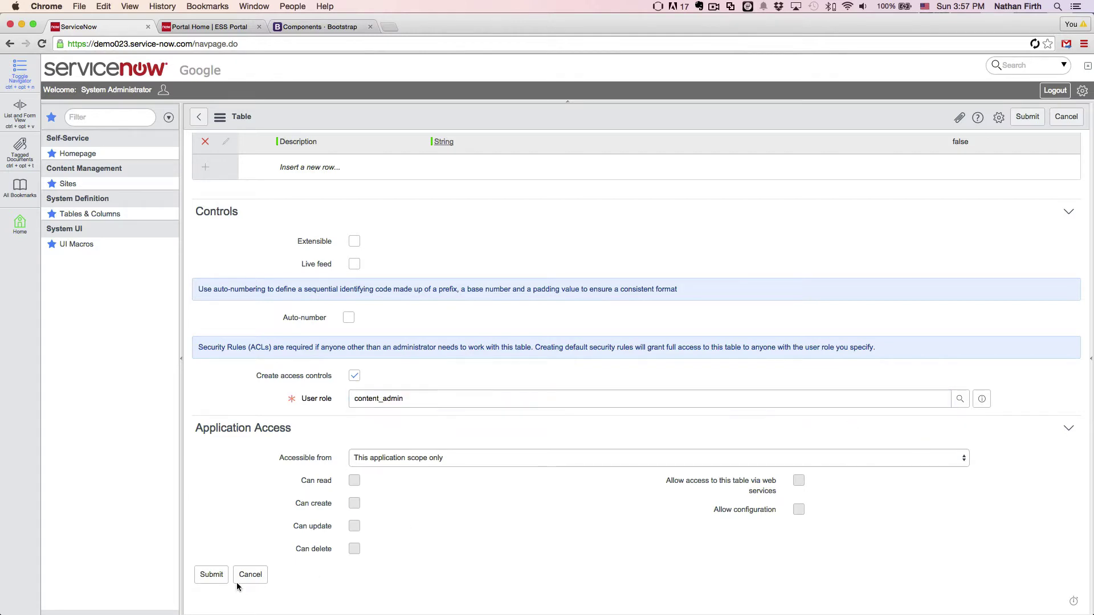
scroll(571, 463, up, 5)
scroll(571, 463, down, 5)
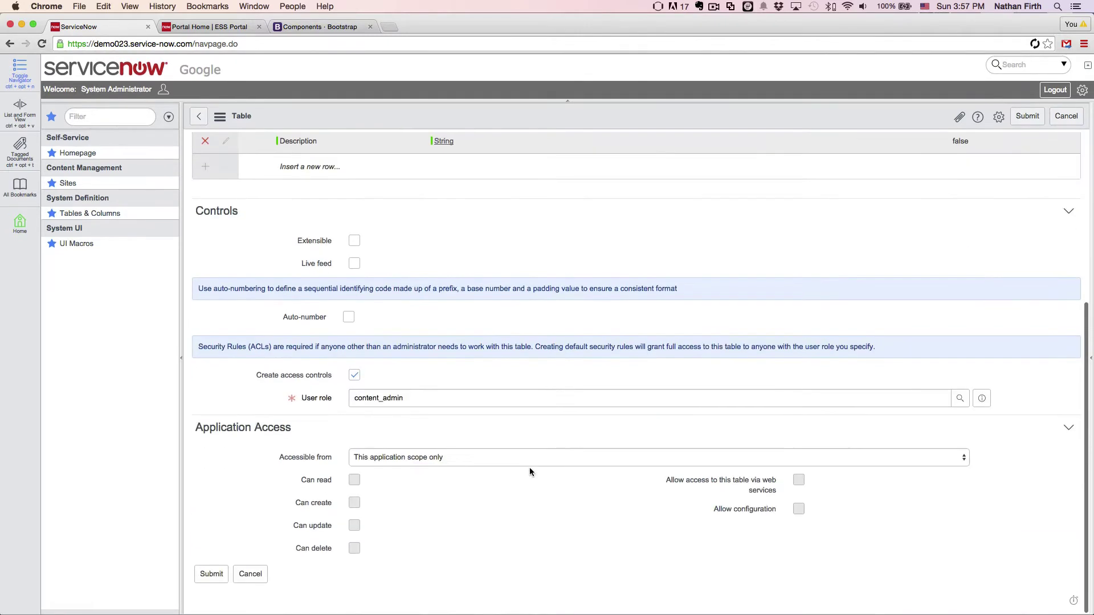
click(221, 574)
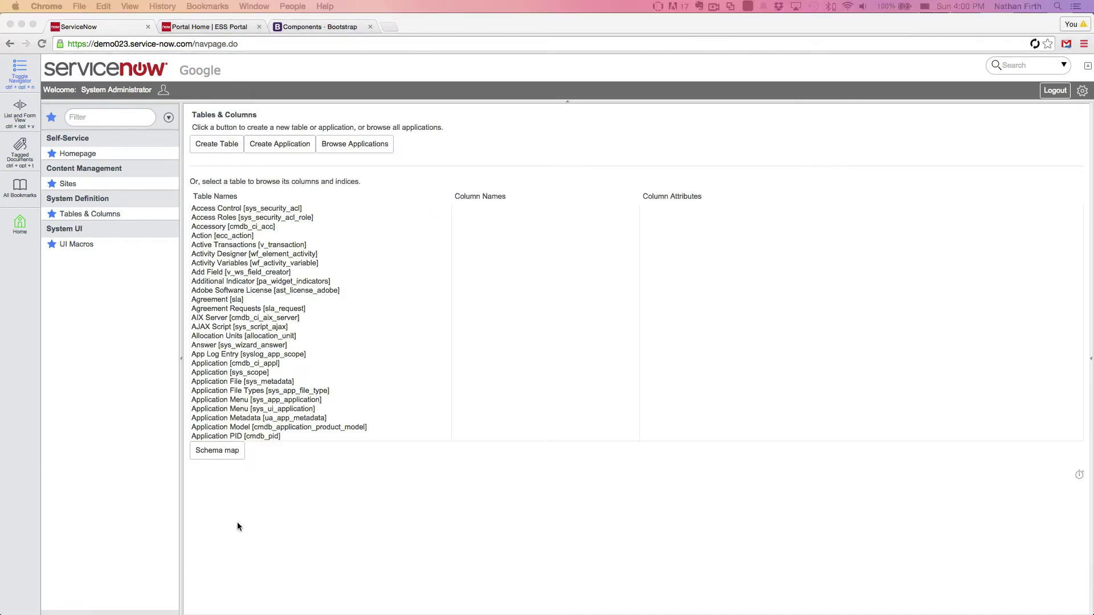
Step: Open Content Management > Jumbotrons, start a new record, and open the form's menu
click(51, 117)
click(97, 117)
text(jumbo)
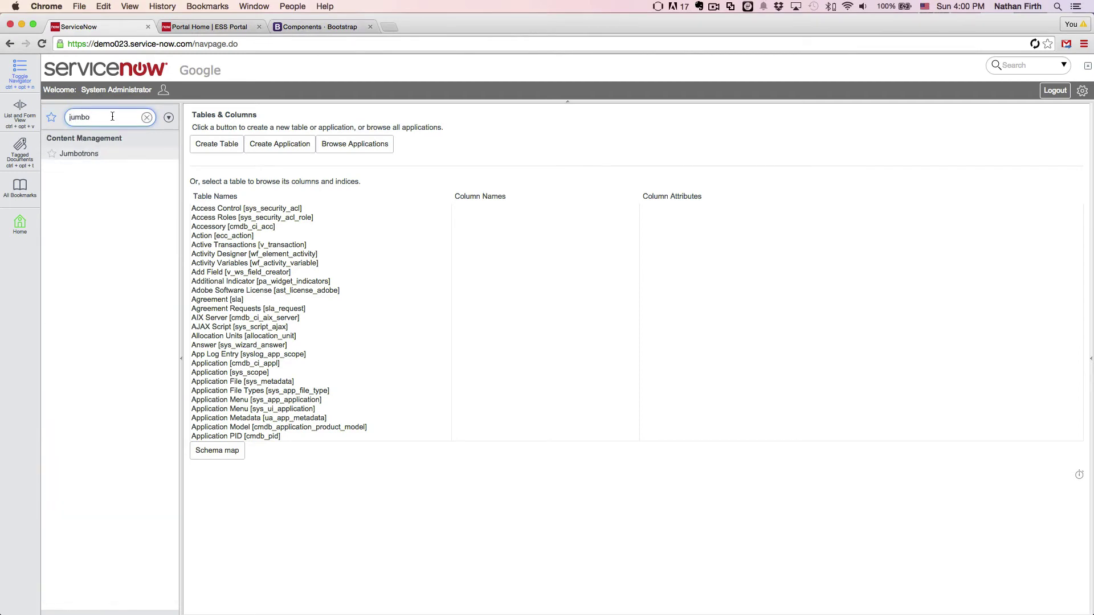
click(79, 154)
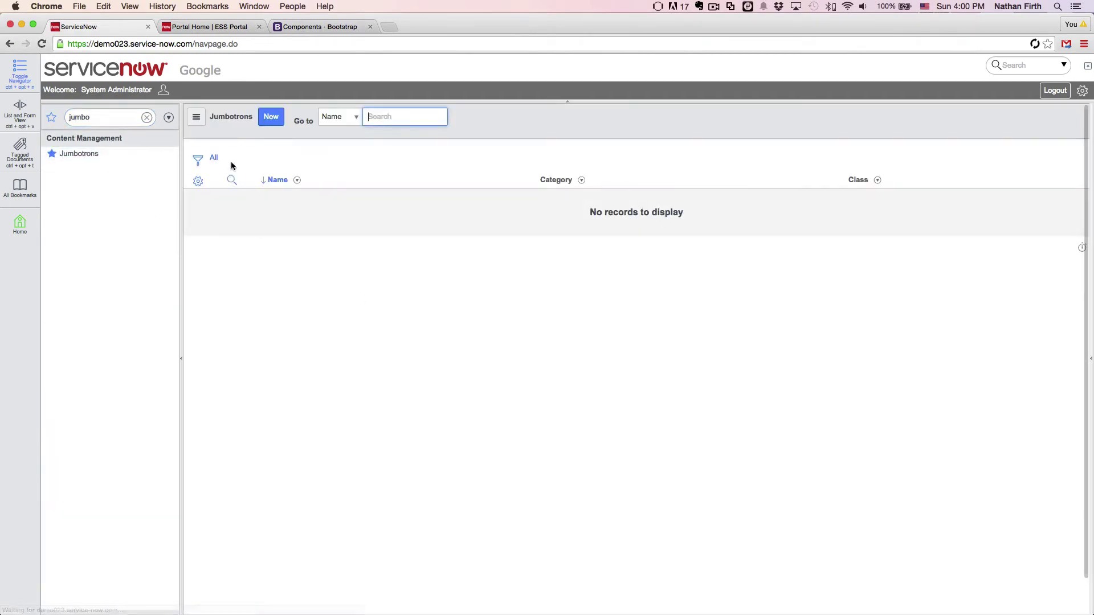
click(270, 117)
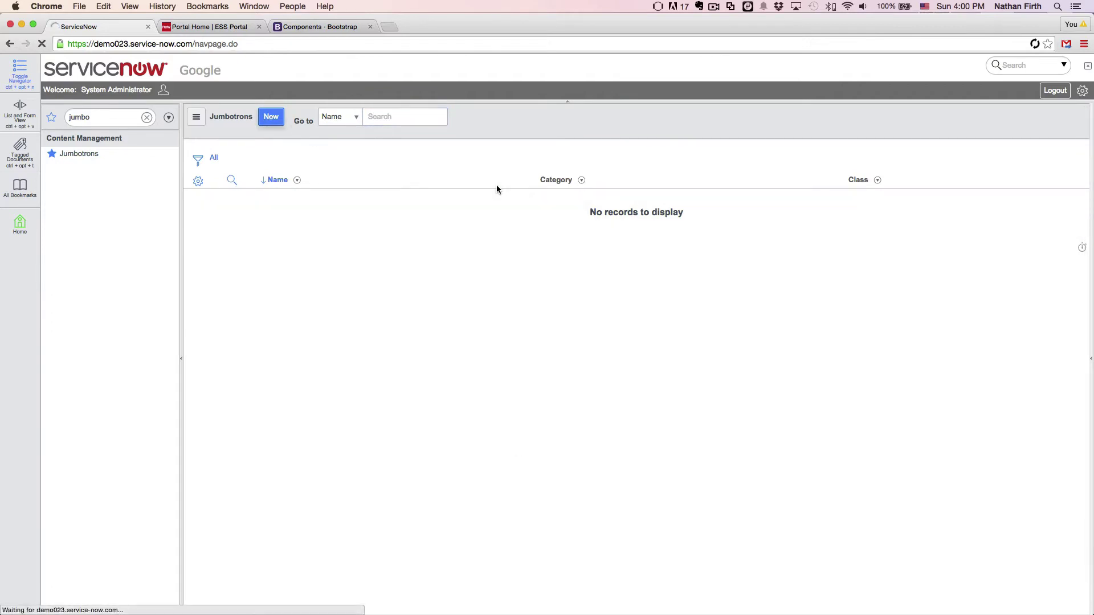
click(220, 117)
Step: Add the Name field to the Jumbotron form layout and move it to the top
mouse_move(251, 145)
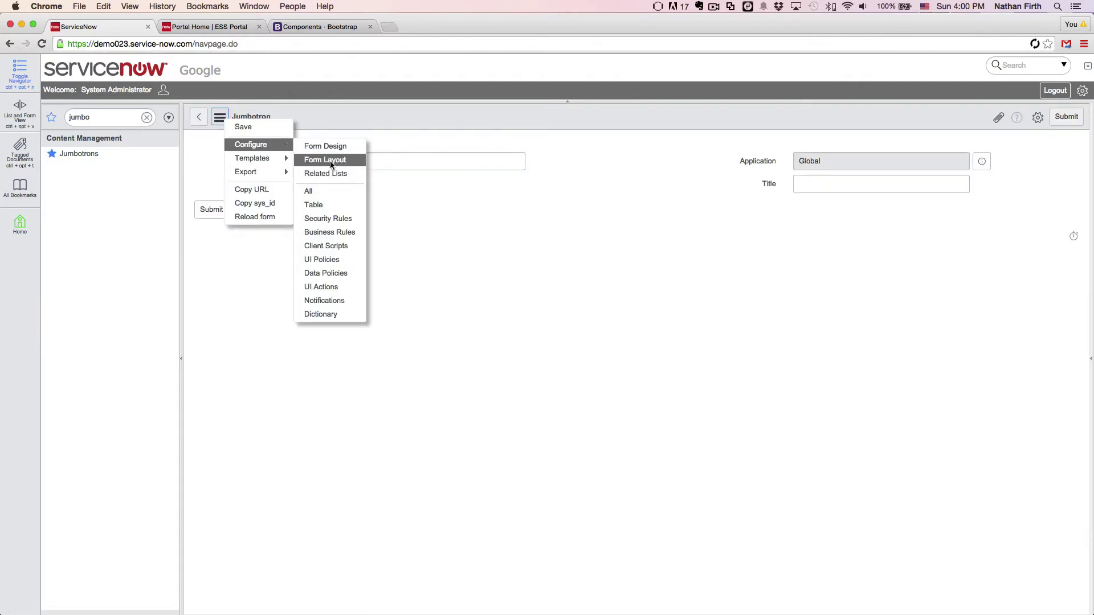
click(339, 161)
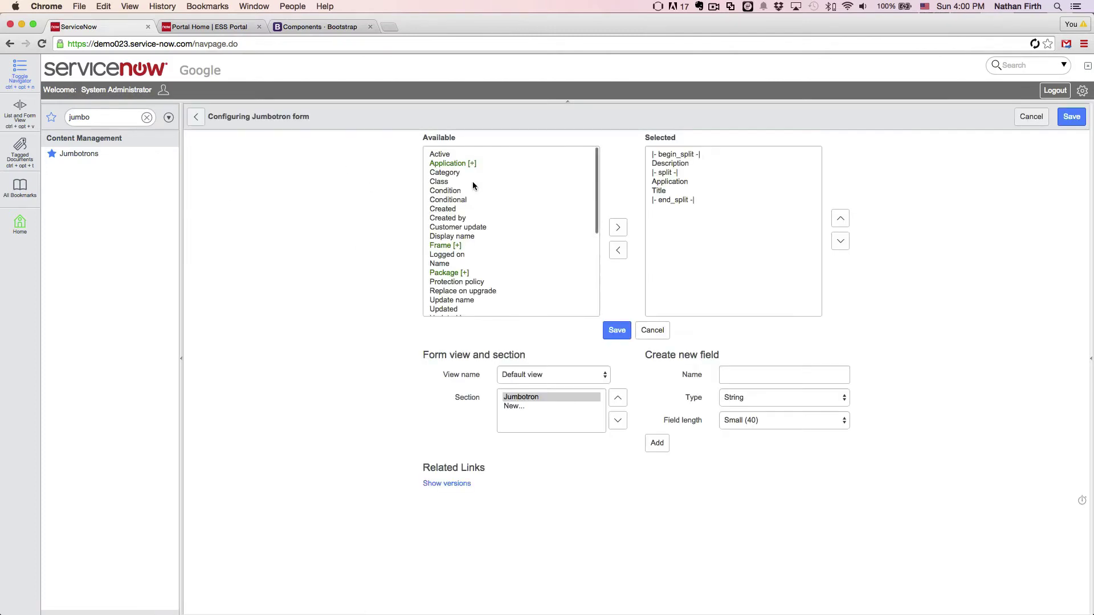
click(446, 191)
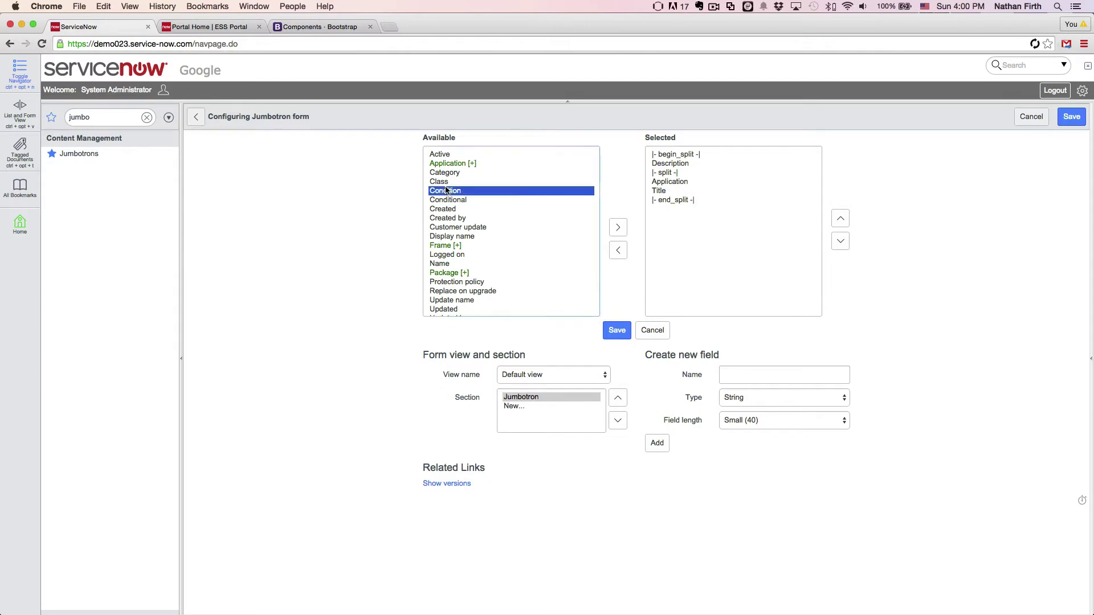
click(440, 263)
click(620, 230)
click(840, 219)
click(840, 220)
click(841, 220)
click(841, 220)
click(842, 220)
click(841, 220)
Step: Remove the begin_split and split markers from the form layout
click(694, 164)
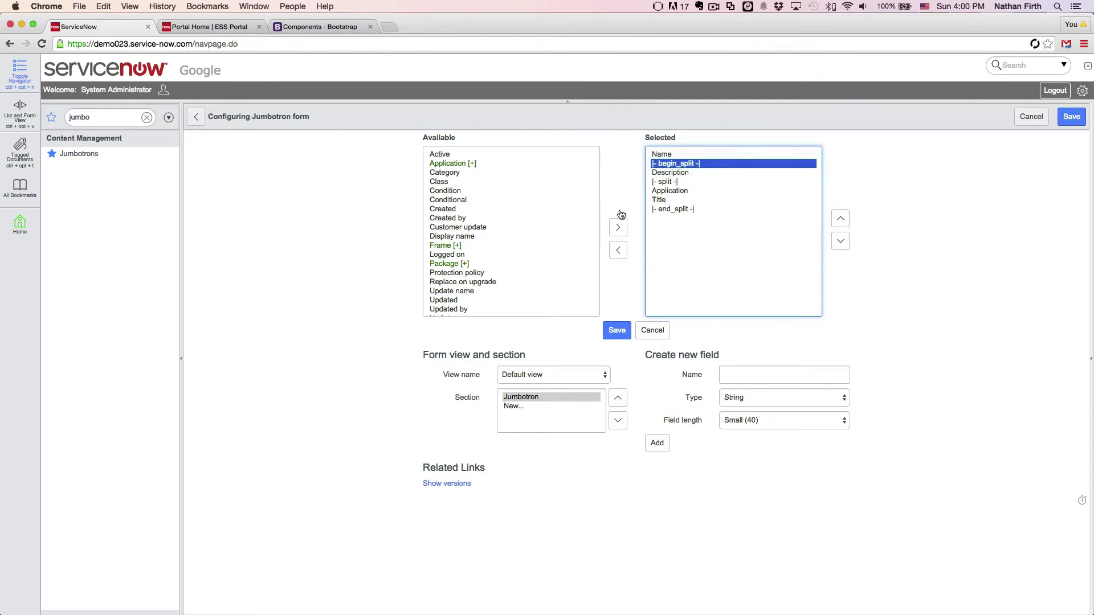
click(620, 254)
click(674, 183)
click(618, 251)
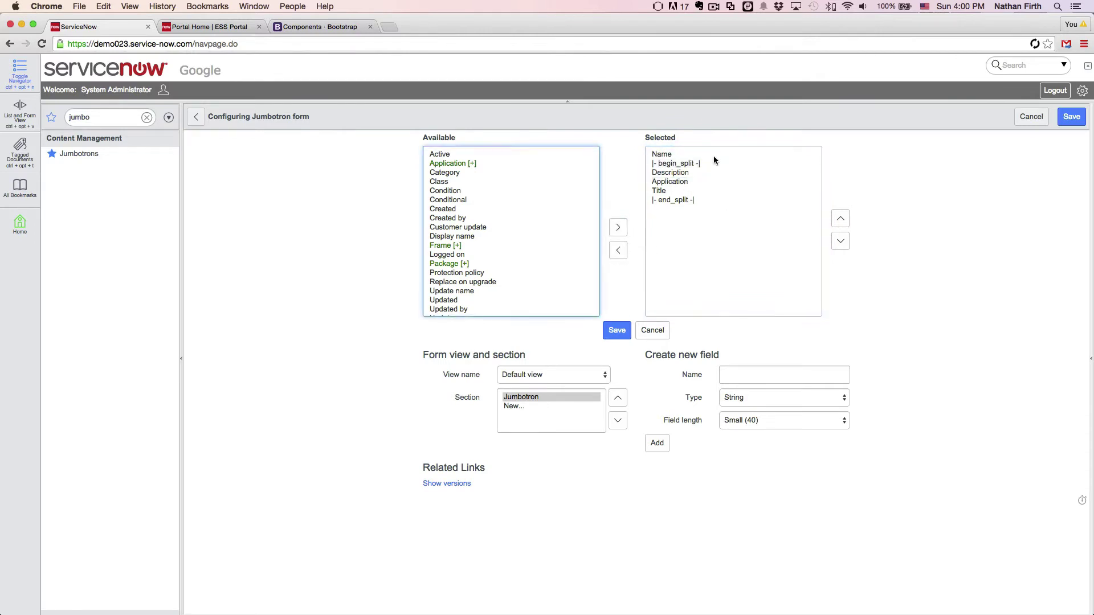
click(688, 165)
click(619, 252)
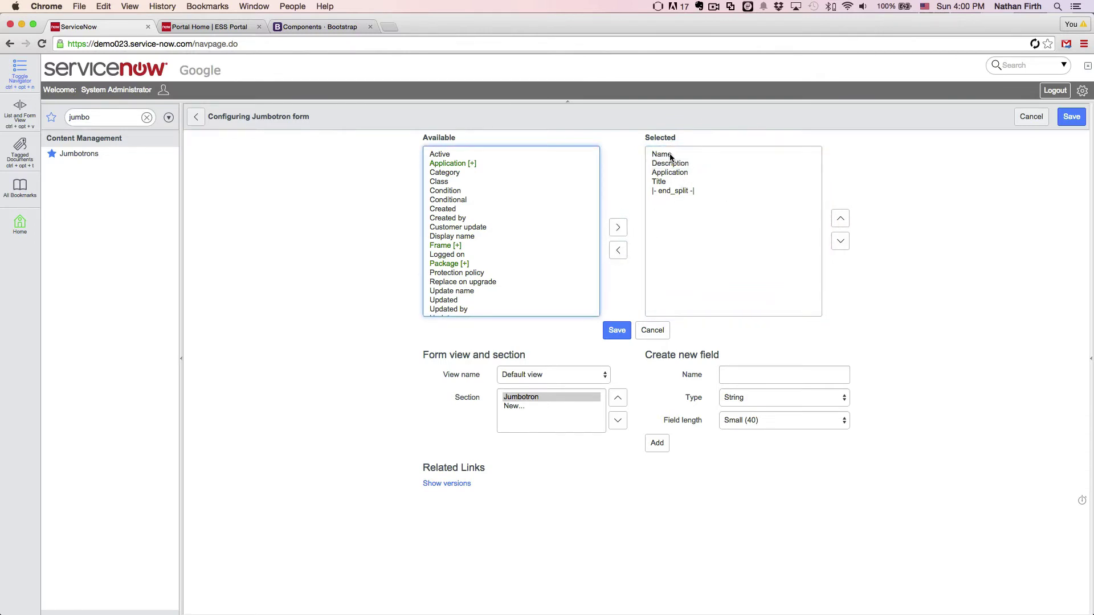
Step: Move Title above Description, and remove the end_split marker and Application field
click(671, 155)
click(665, 182)
click(841, 221)
click(842, 222)
click(676, 191)
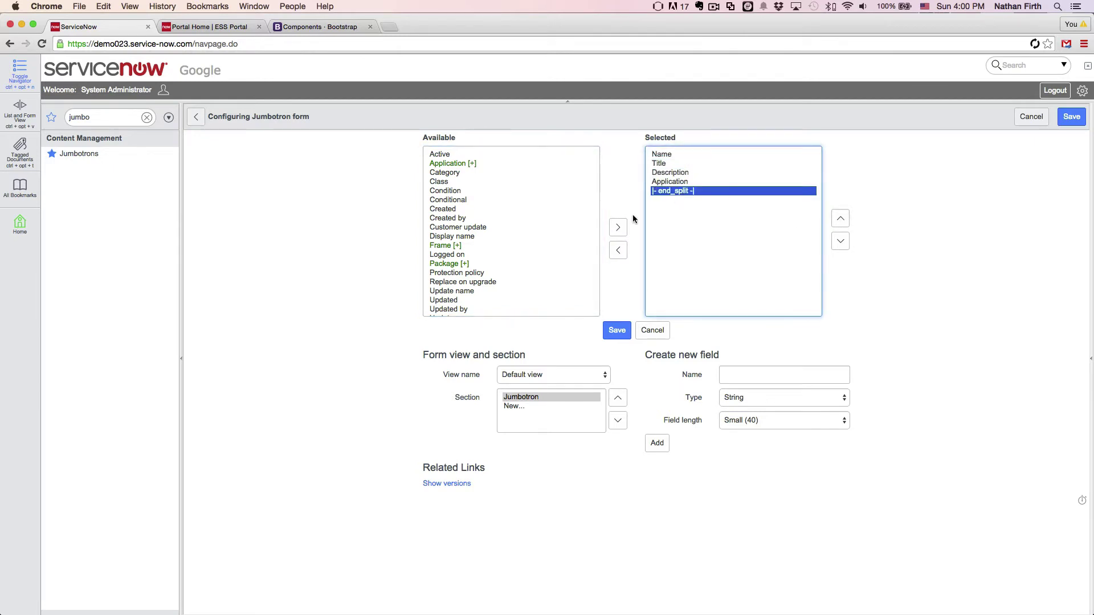
click(620, 251)
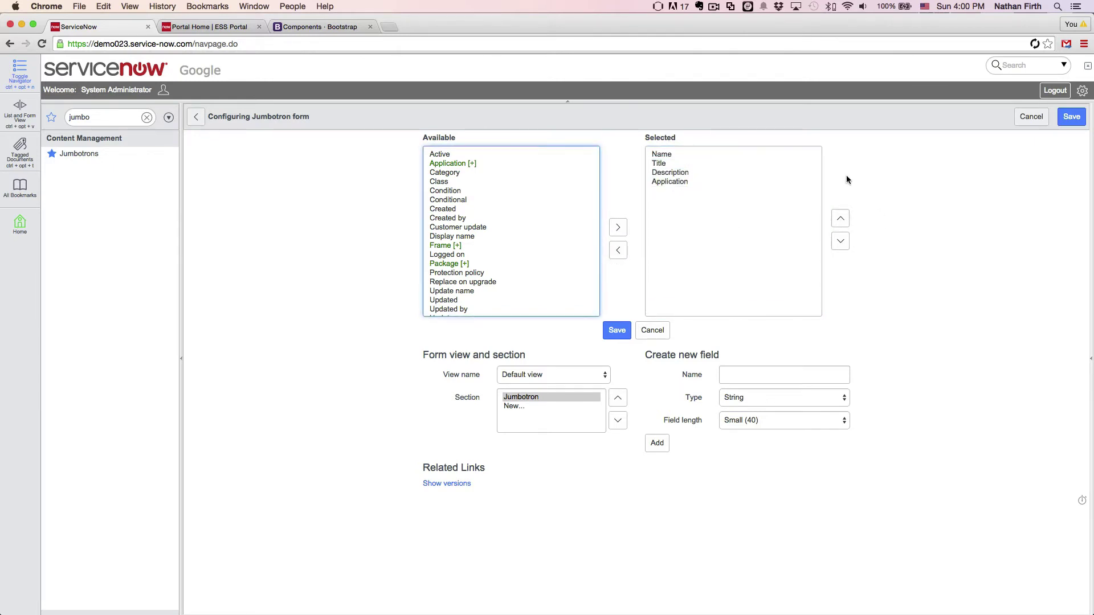
click(667, 183)
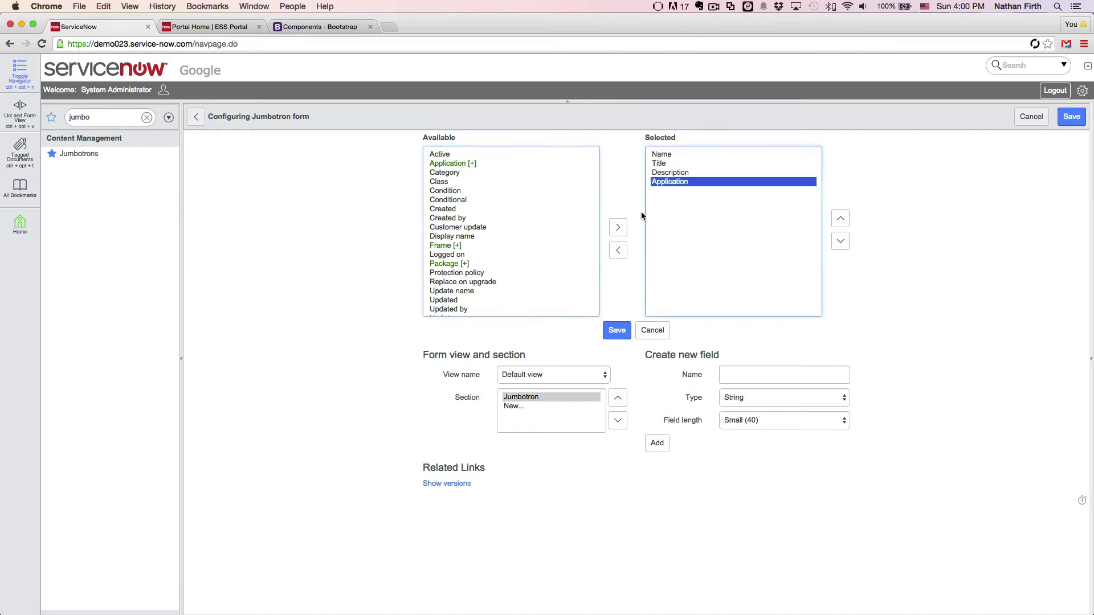
click(619, 251)
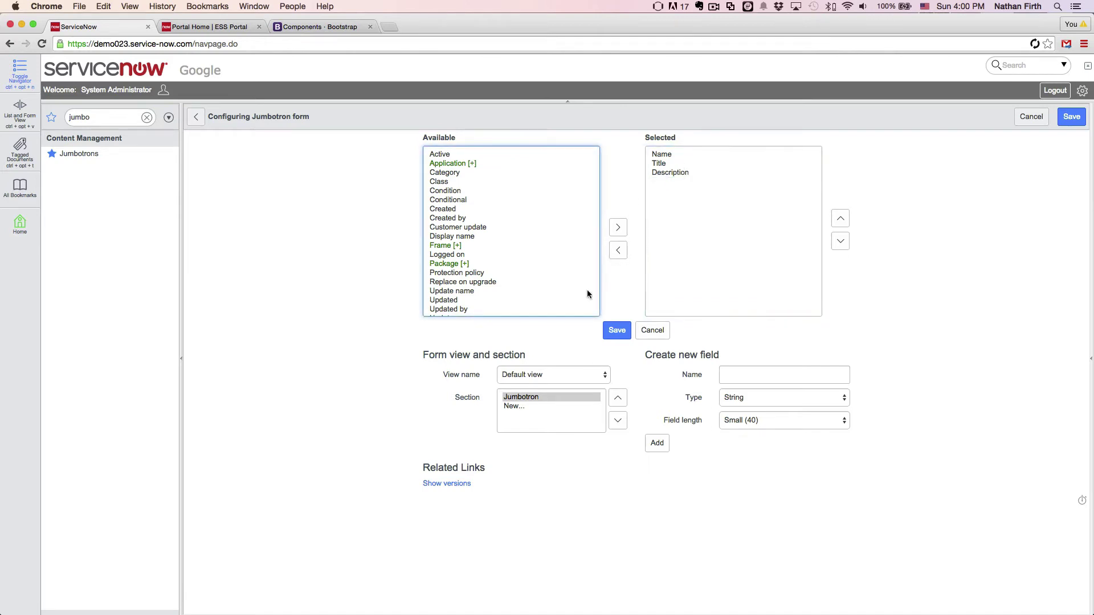
Step: Save the form layout, then paste Bootstrap's 'Hello, world!' heading into the new record
click(611, 331)
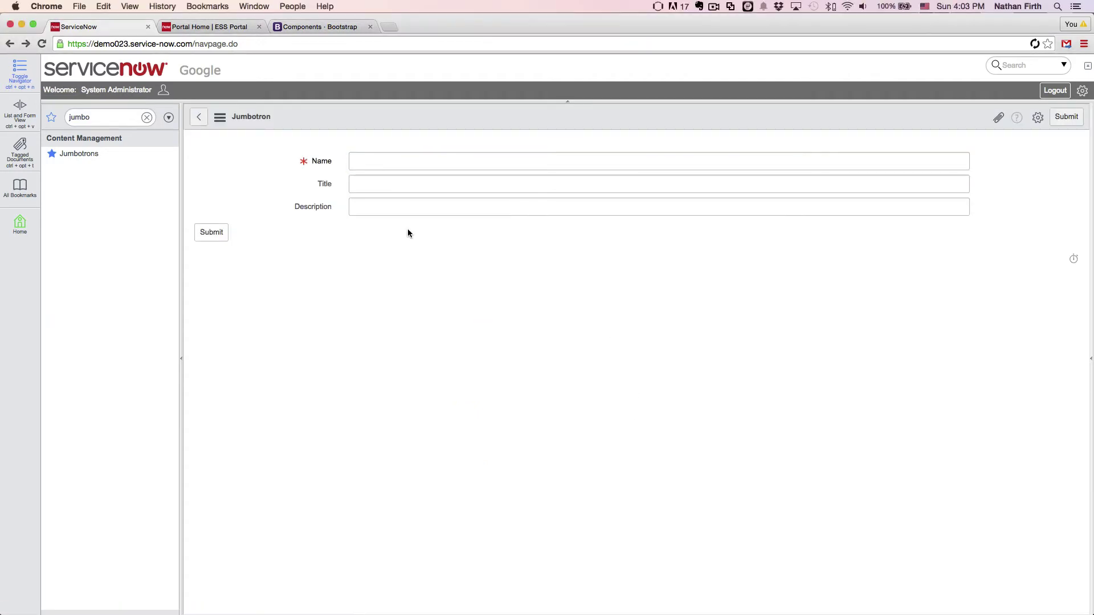
click(326, 28)
drag(267, 198, 531, 197)
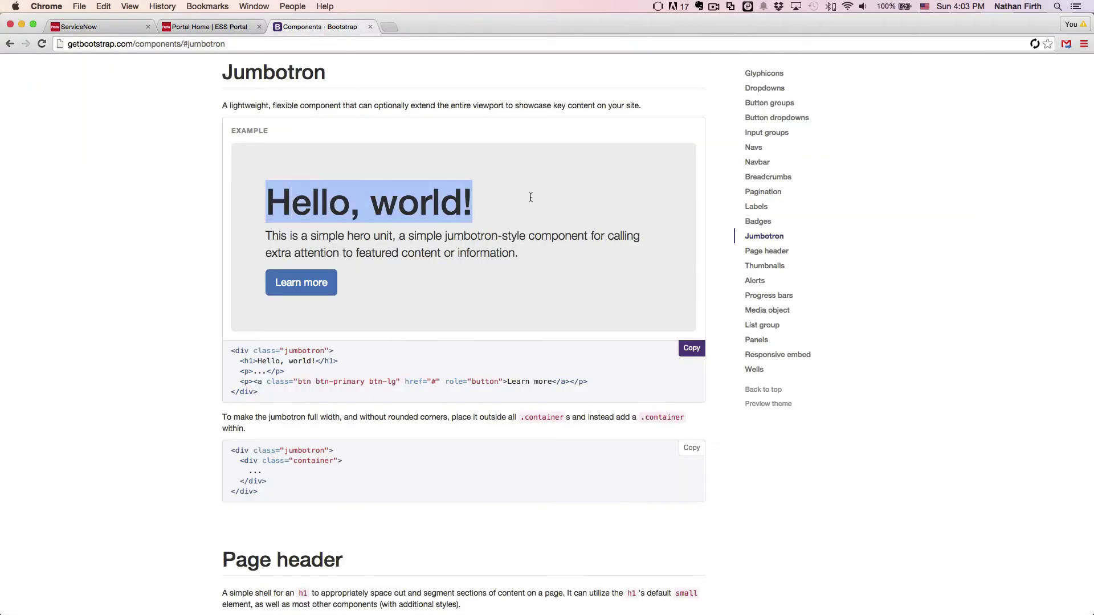
key(super+c)
click(108, 27)
click(382, 166)
key(super+v)
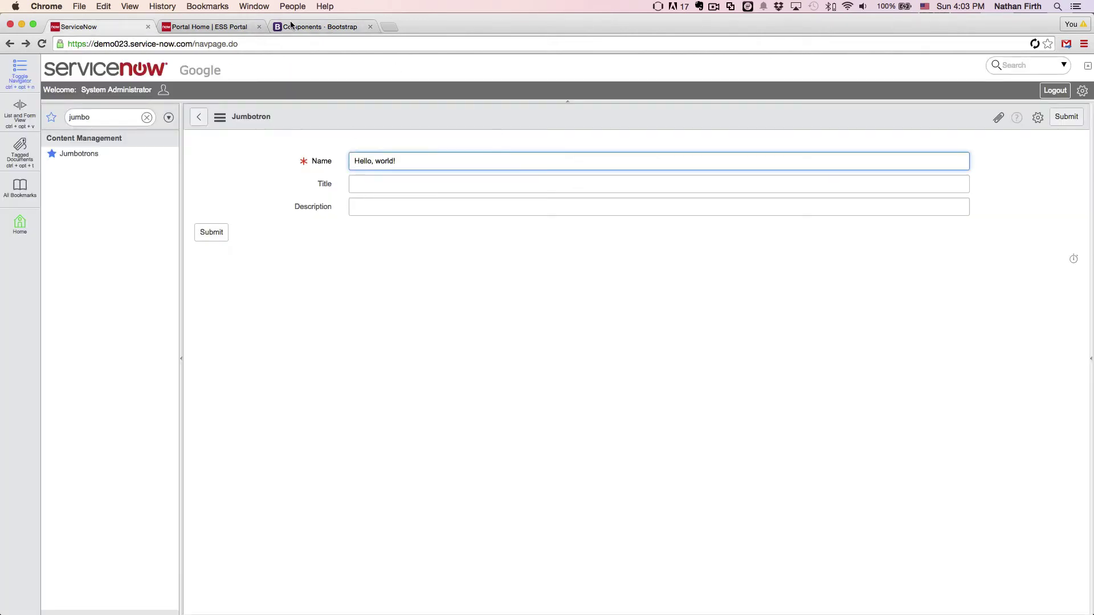
Step: Paste Bootstrap's hero-unit description paragraph into the Description field
click(288, 27)
drag(266, 234, 523, 258)
key(super+c)
click(80, 29)
key(Tab)
key(Tab)
key(super+v)
key(shift+Tab)
key(shift+Tab)
Step: Set Title to 'Hello, world!' and Name to Jumbotron, and submit the record
key(super+c)
click(391, 182)
key(super+v)
key(shift+Tab)
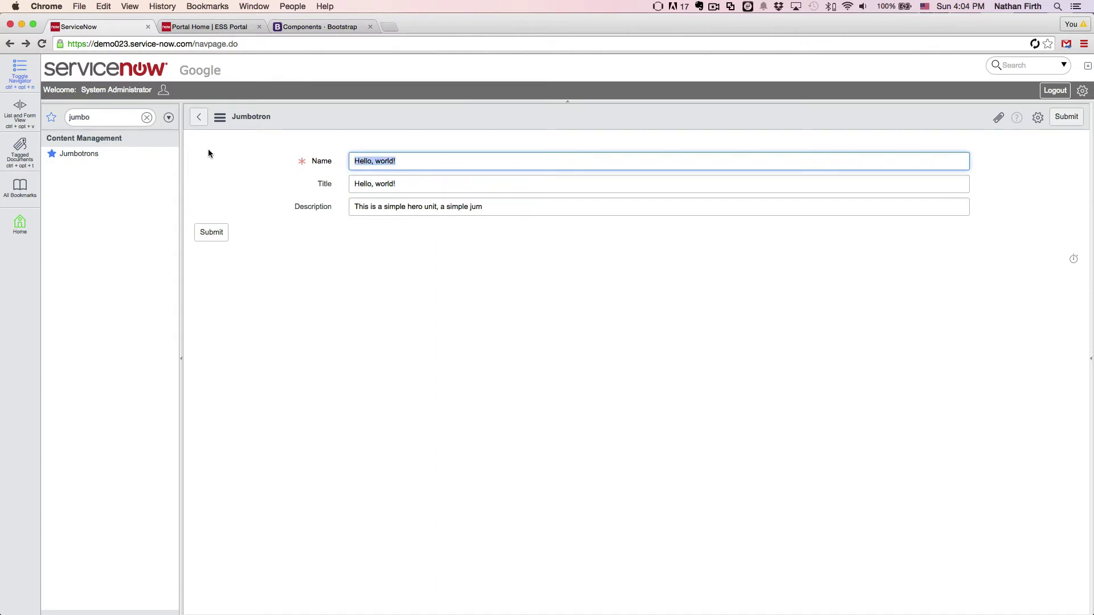
text(Jumbotron)
click(246, 254)
click(207, 237)
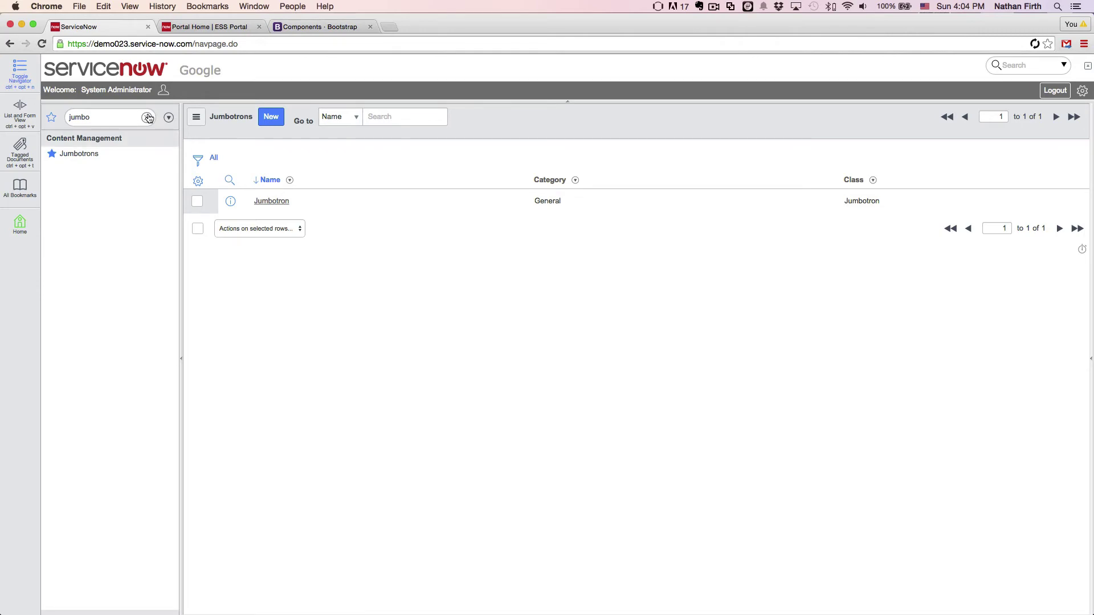
Step: Open UI Macros and name a new macro render_u_content_block_jumbotron
click(147, 118)
text(macro)
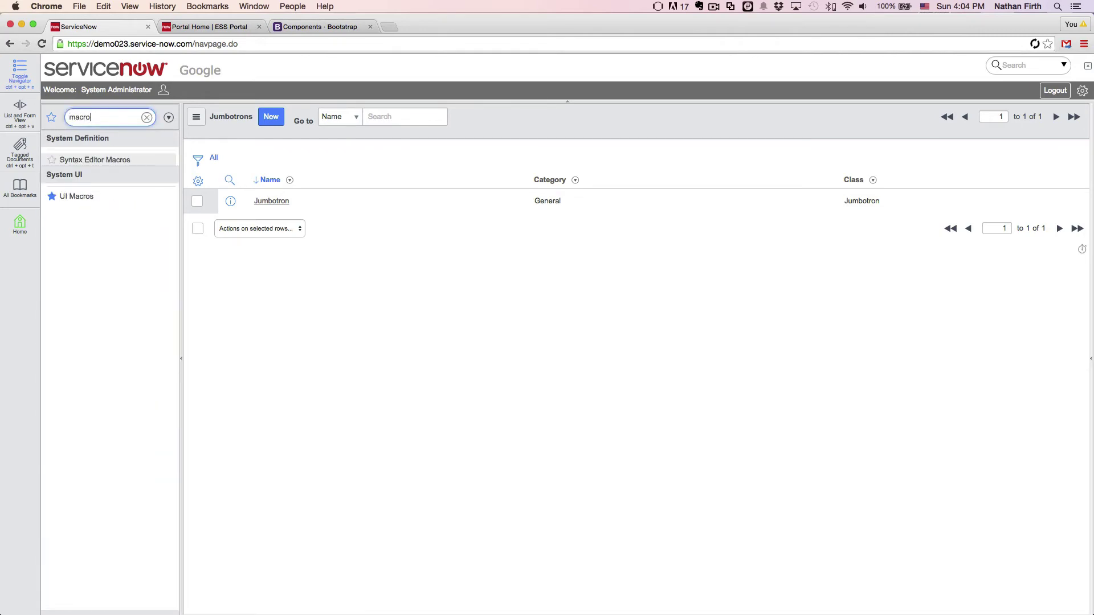
click(69, 196)
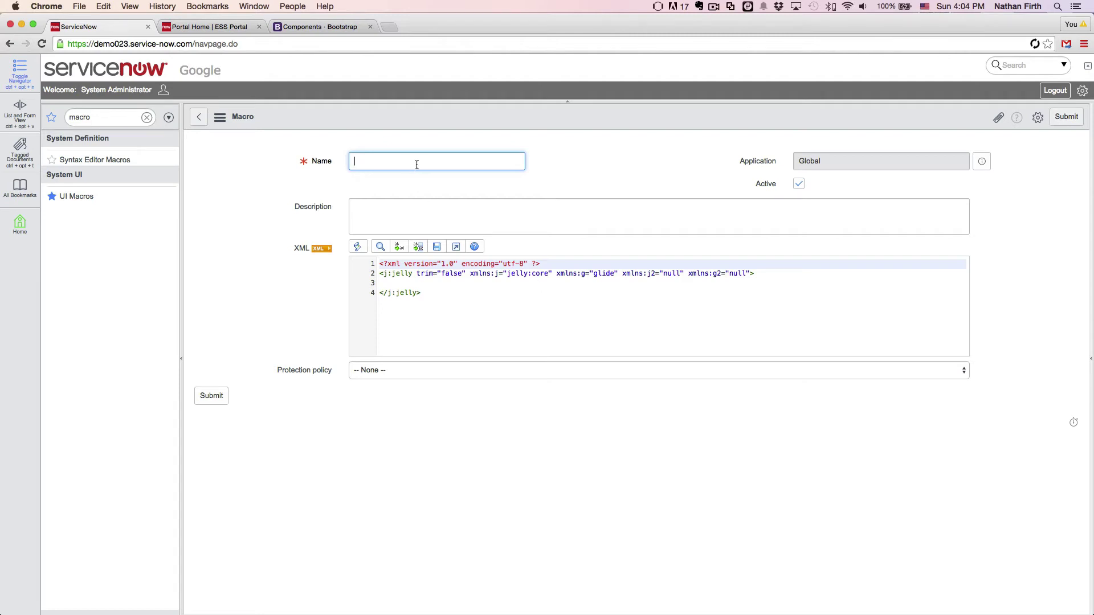
text(rende)
text(_content_bnlock)
key(BackSpace)
key(BackSpace)
key(BackSpace)
key(BackSpace)
key(BackSpace)
text(lock_jumbotron)
drag(376, 163, 512, 161)
drag(645, 164, 661, 184)
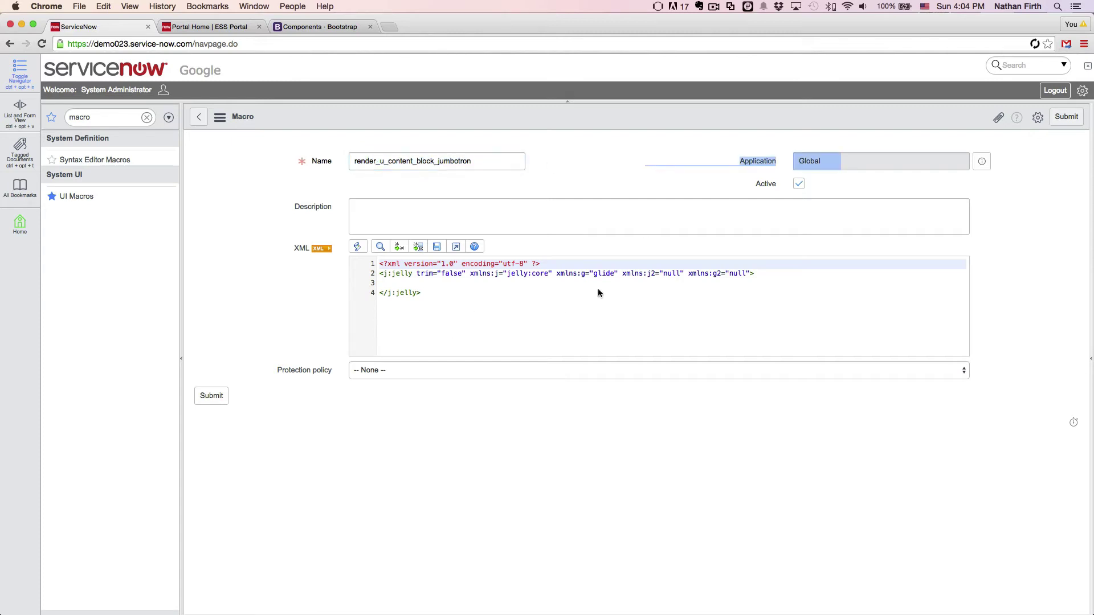
Step: Add a 'Hello World' line to the macro's XML and submit it
click(485, 285)
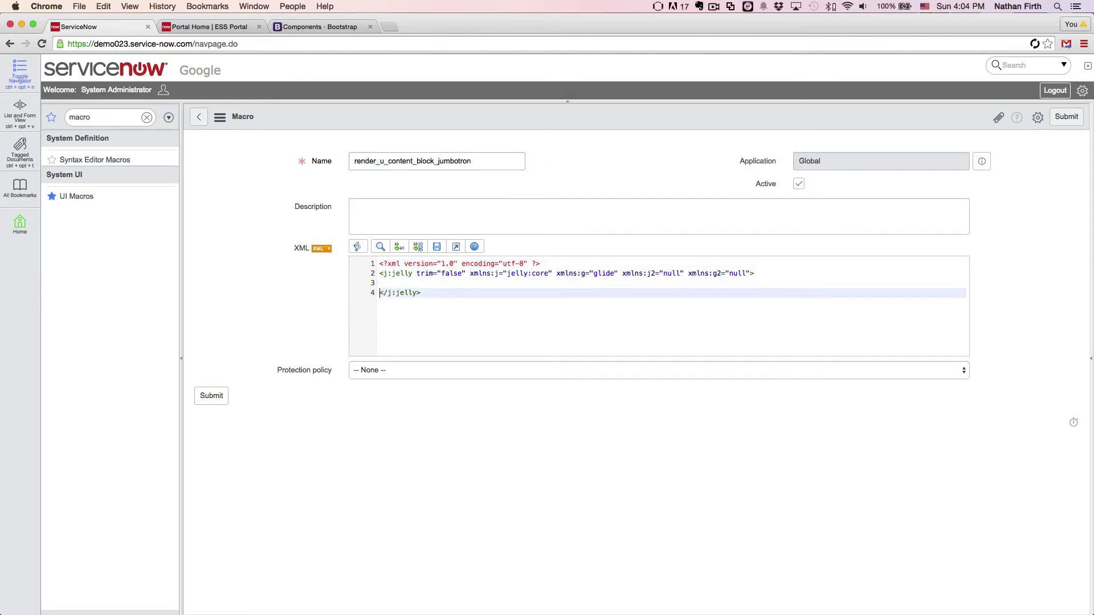
key(Return)
key(Return)
key(Up)
text(Hello World)
click(210, 396)
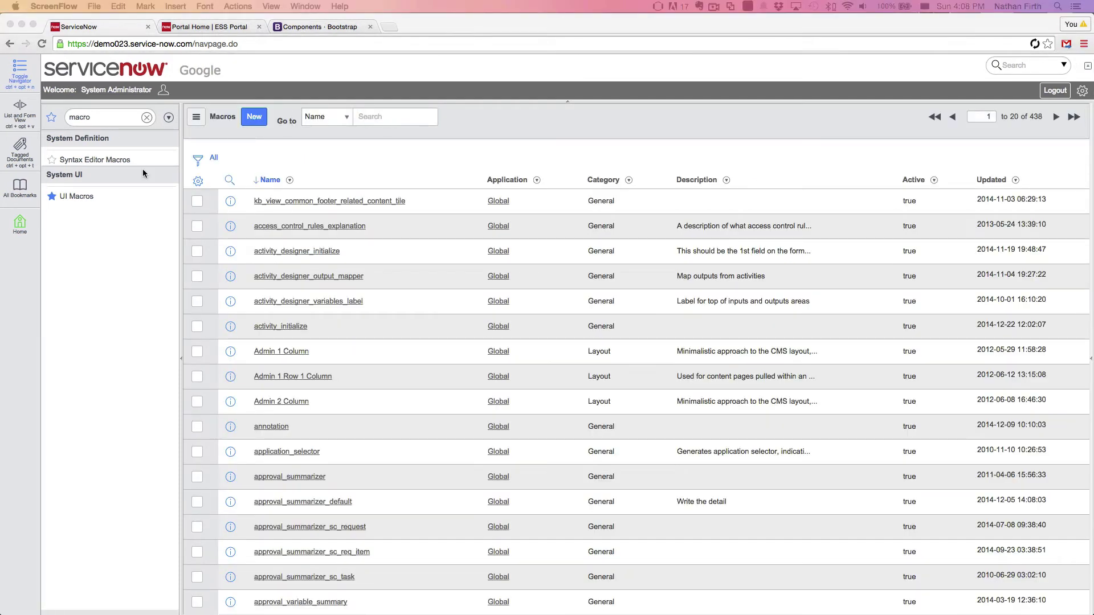
Step: Open the Employee Self-Service site's Portal page for editing via the sites list
click(109, 119)
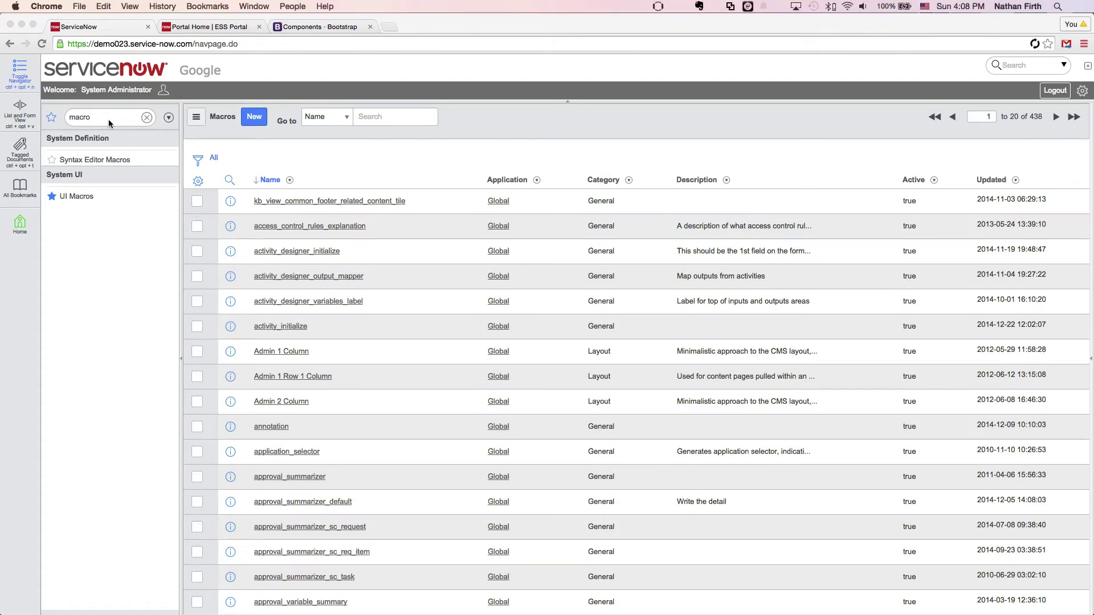
click(148, 118)
text(sites)
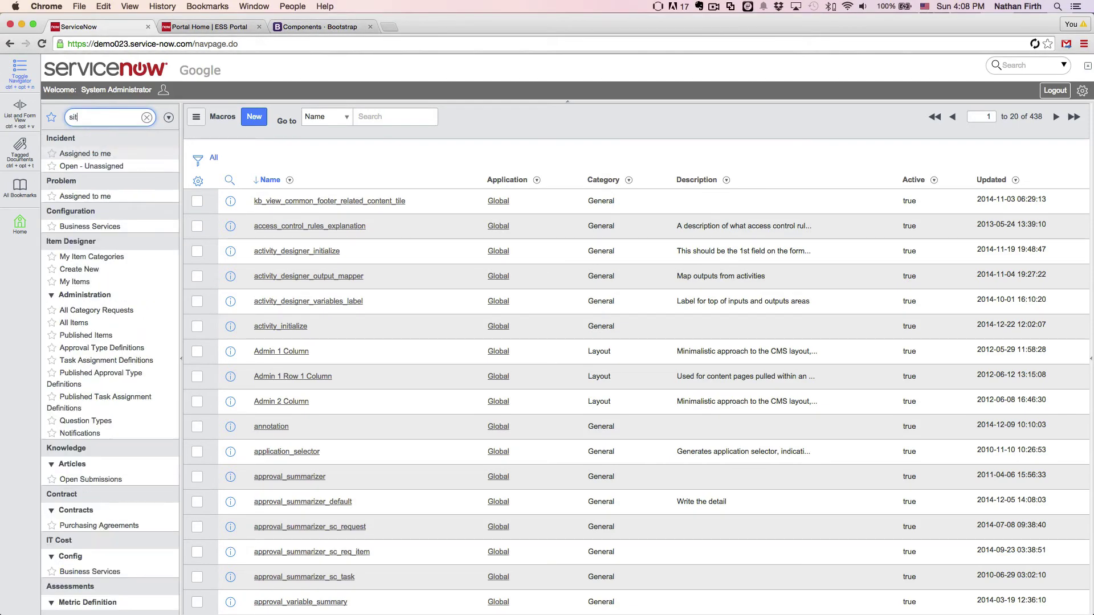
click(68, 154)
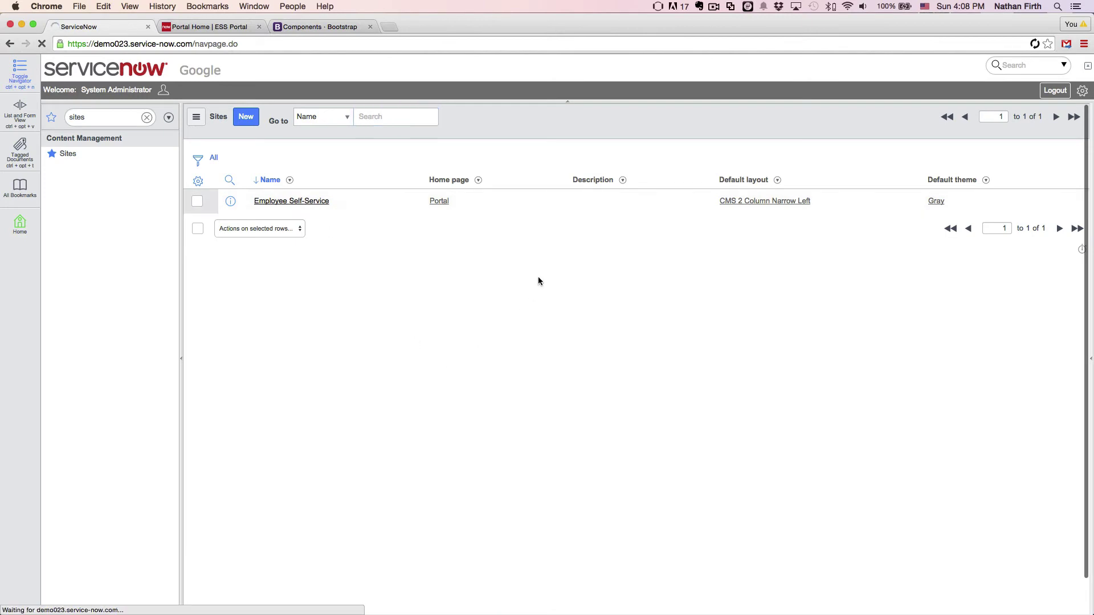
click(537, 206)
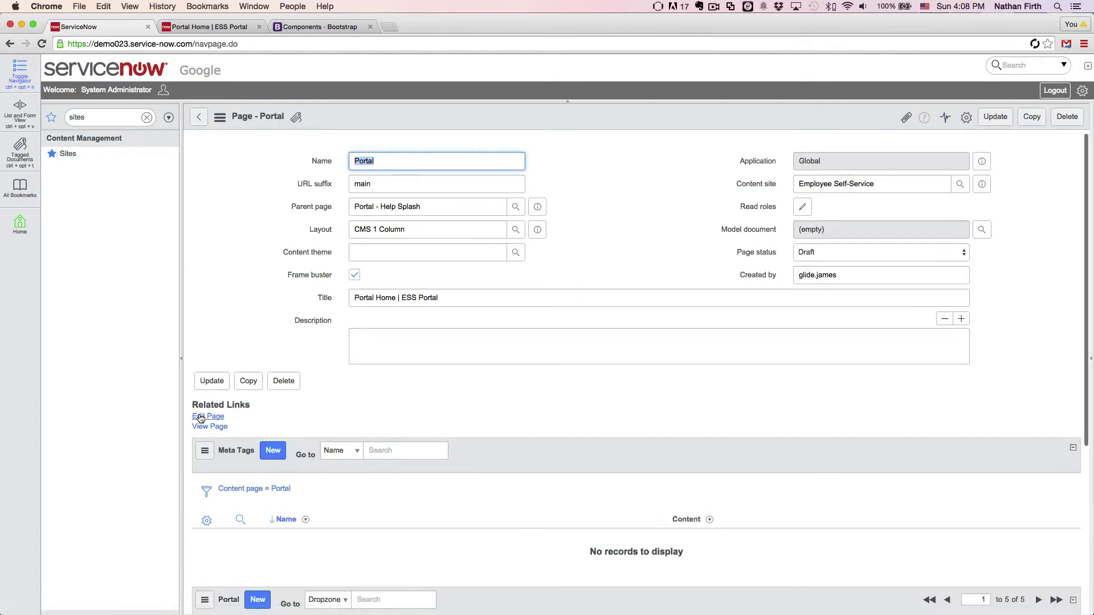
click(200, 418)
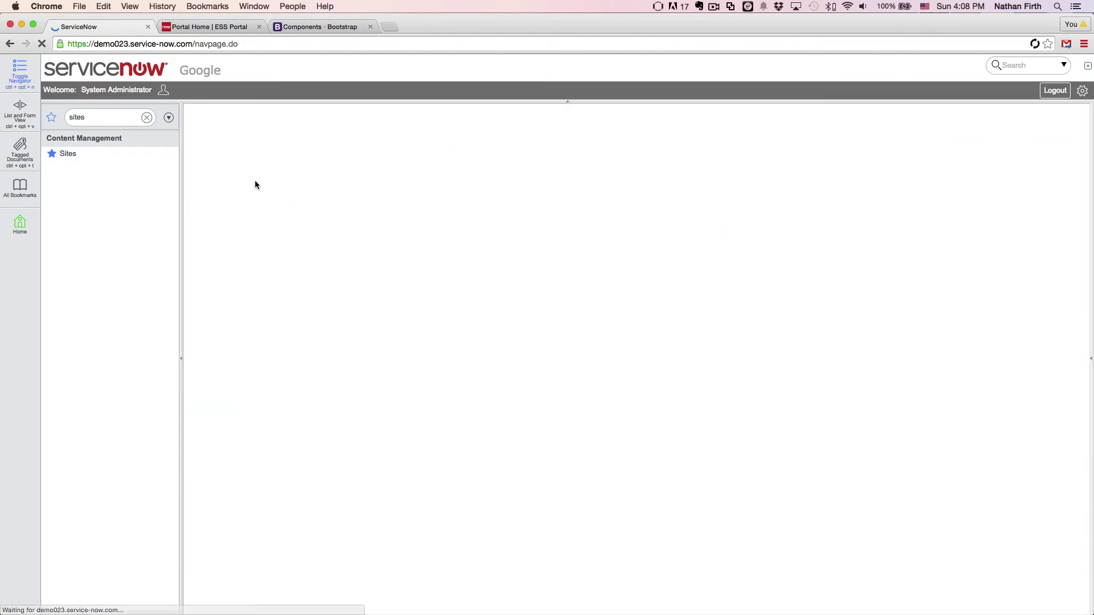
Step: Add the Jumbotron content block at the top of the Portal page, then close the chooser
click(209, 113)
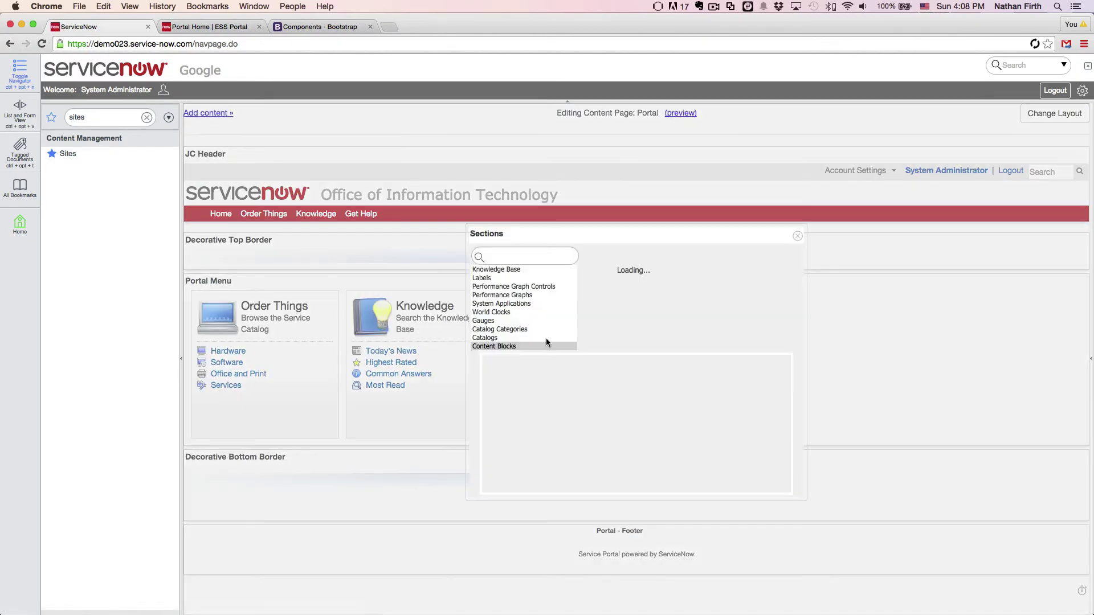
click(608, 260)
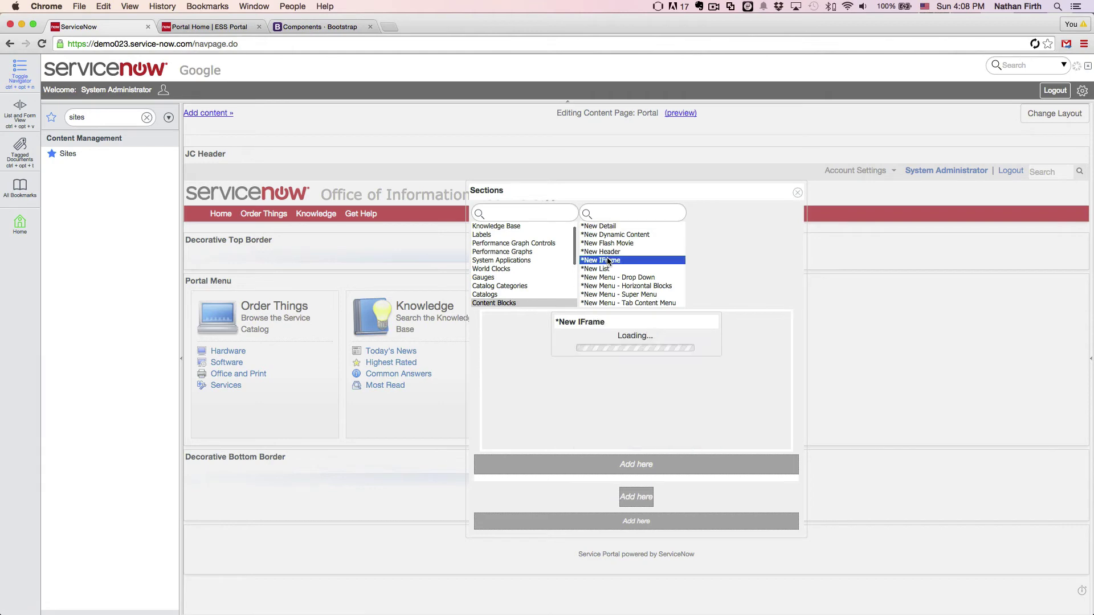
key(j)
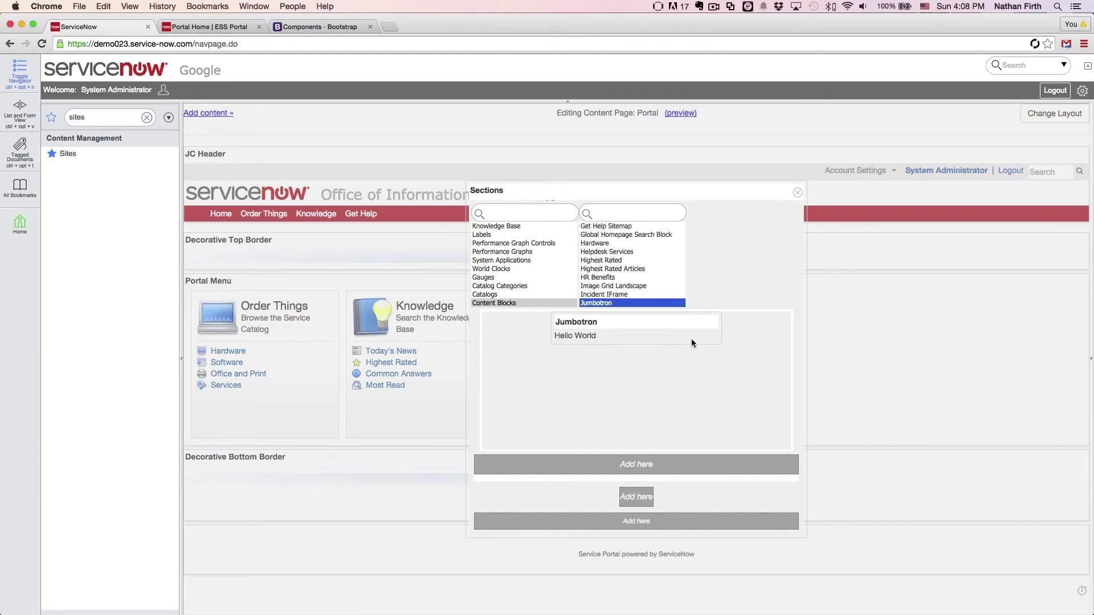
click(637, 466)
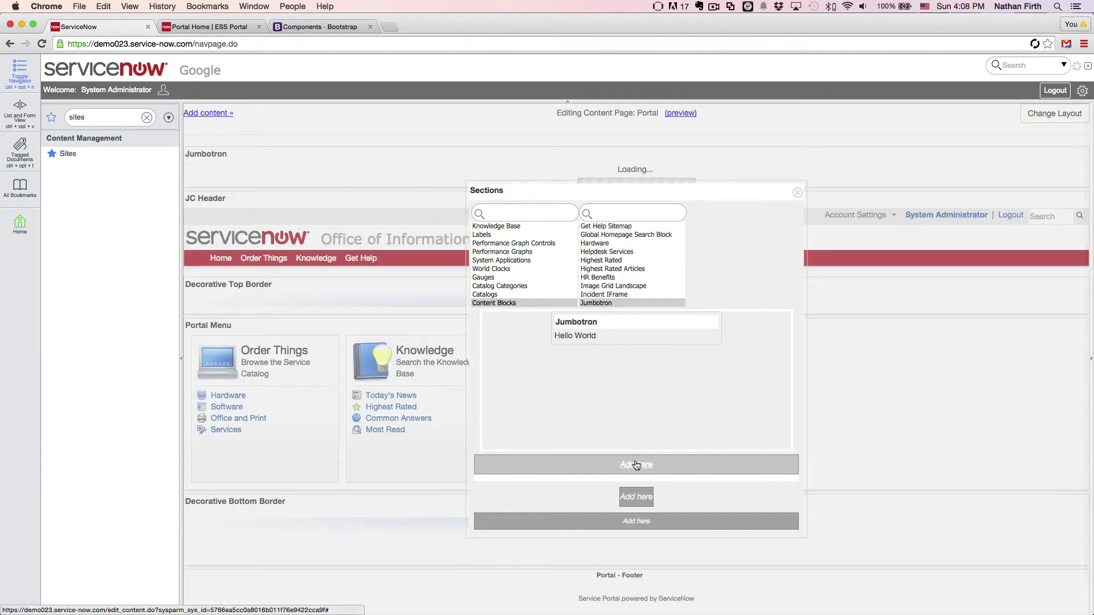
click(797, 193)
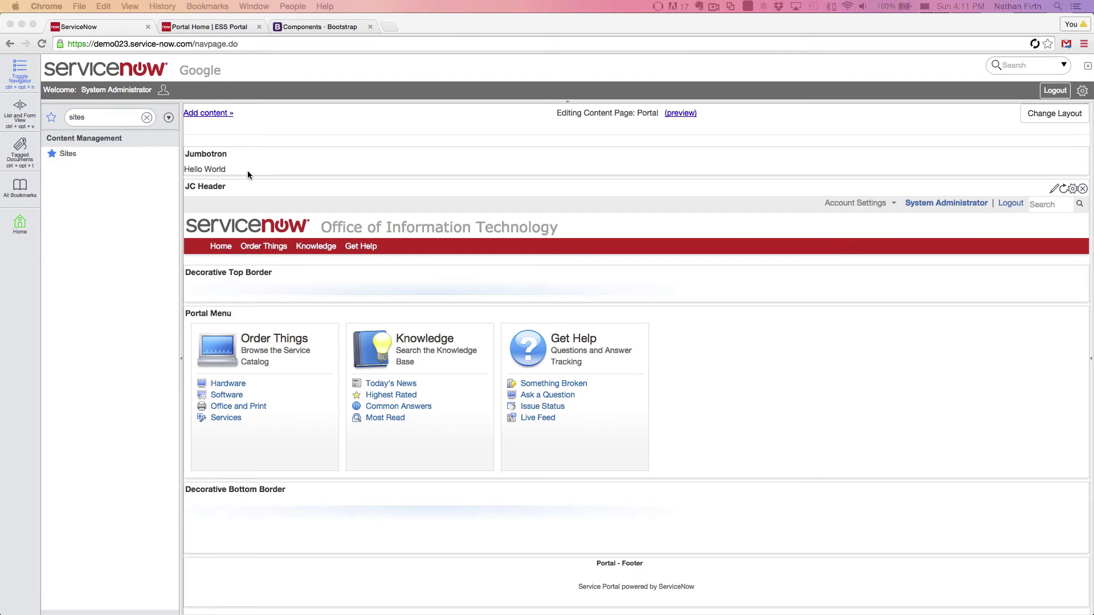
Step: Copy the Jumbotron example code from the Bootstrap documentation
click(148, 120)
click(148, 120)
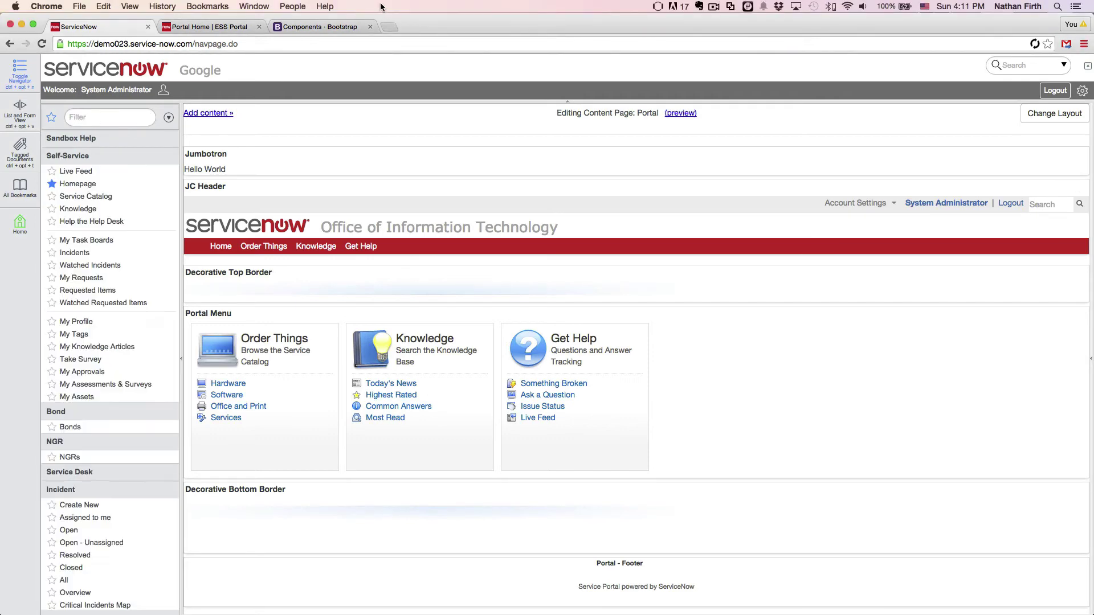
click(315, 27)
right_click(342, 365)
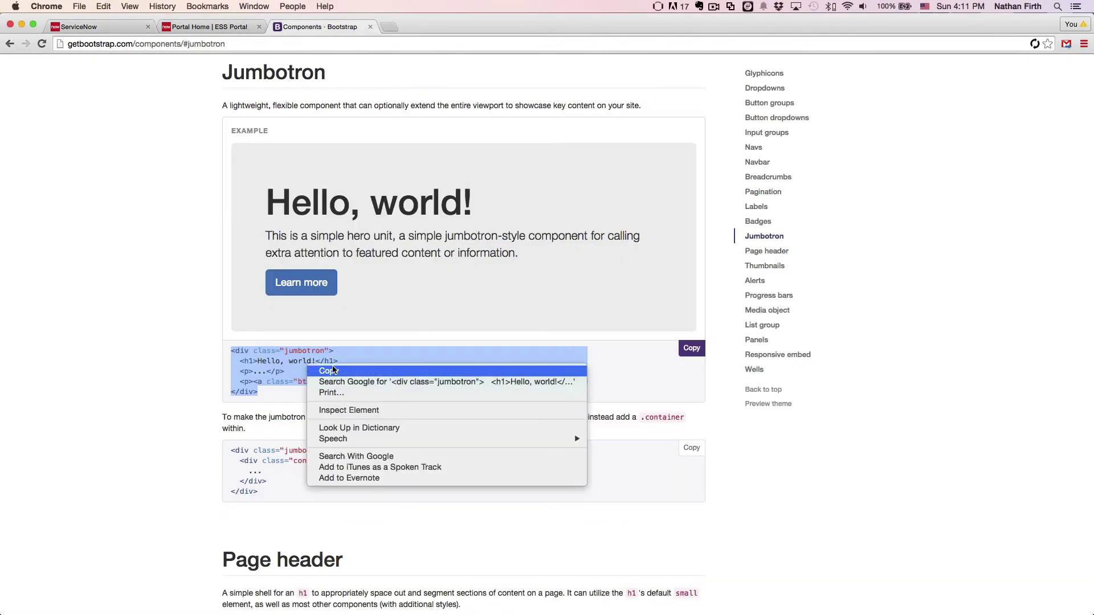
click(304, 371)
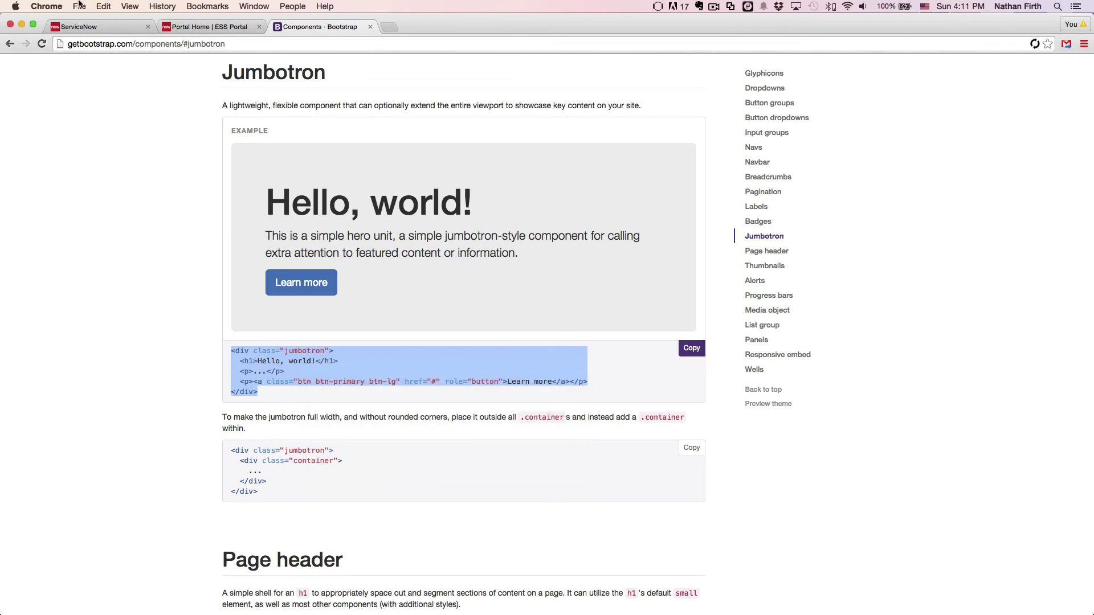
Step: Open the UI Macros list in ServiceNow through a 'ui macro' navigator search
click(76, 26)
click(95, 118)
text(ui macro)
click(98, 163)
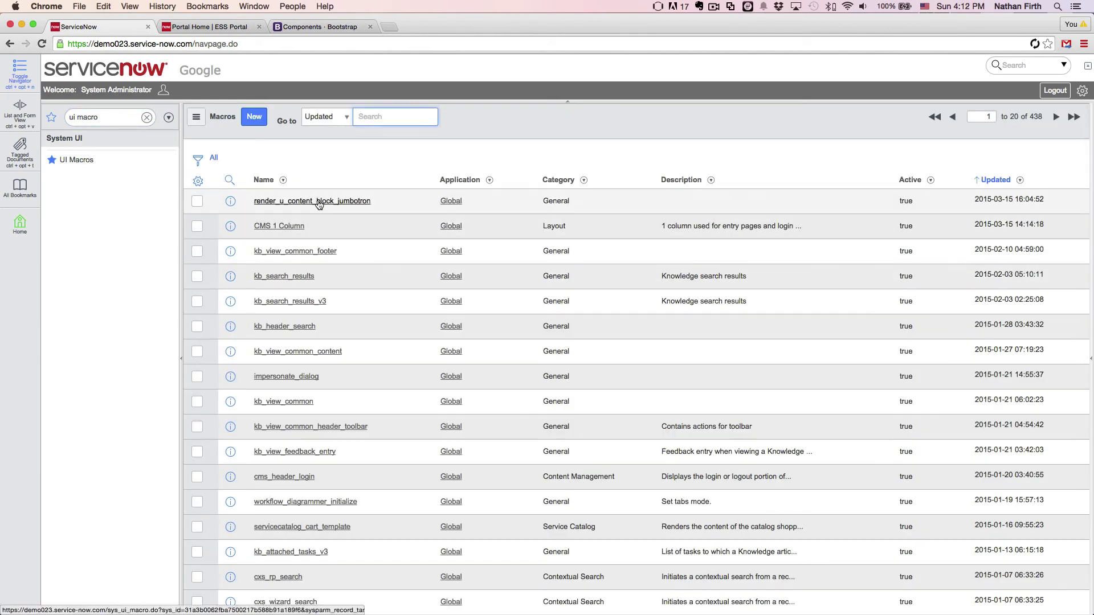
Step: Open the render_u_content_block_jumbotron macro and replace Hello World with the pasted Bootstrap jumbotron markup
click(320, 204)
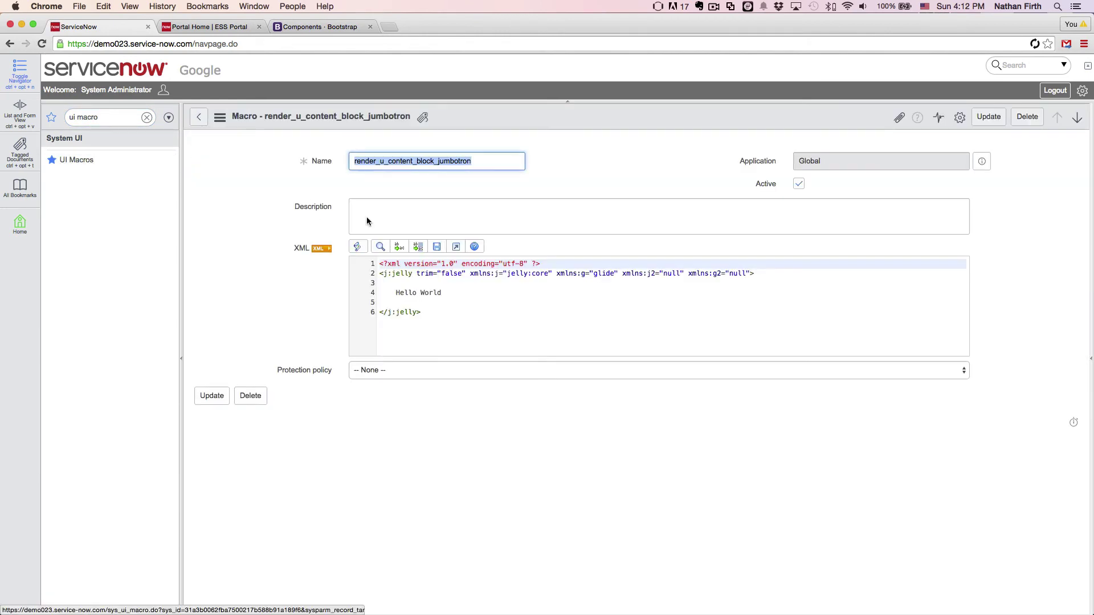
click(456, 293)
key(super+shift+Left)
key(BackSpace)
key(Tab)
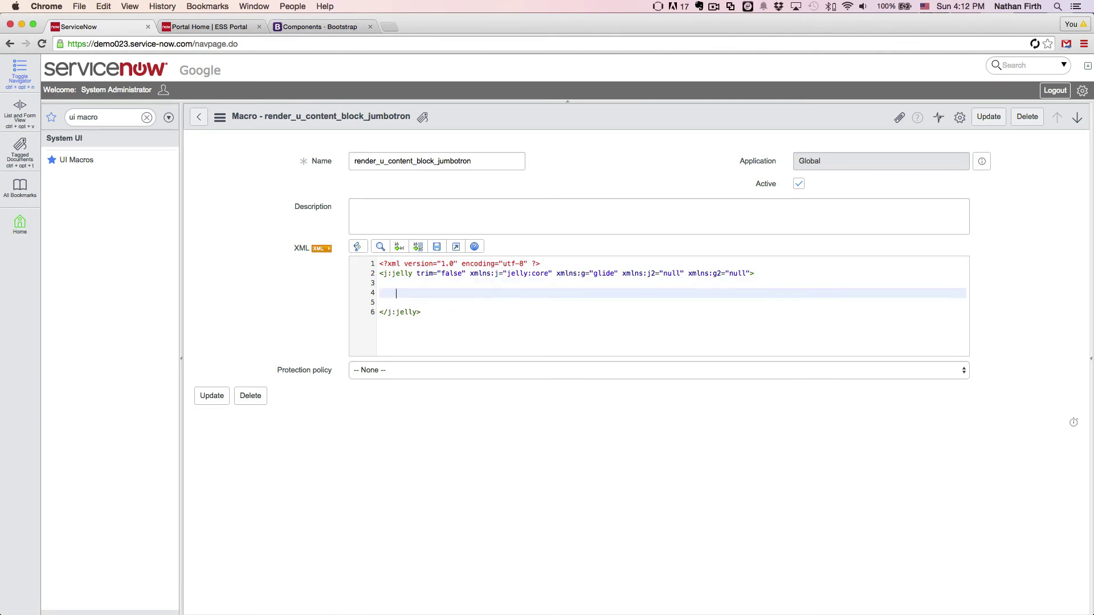
key(super+v)
click(396, 293)
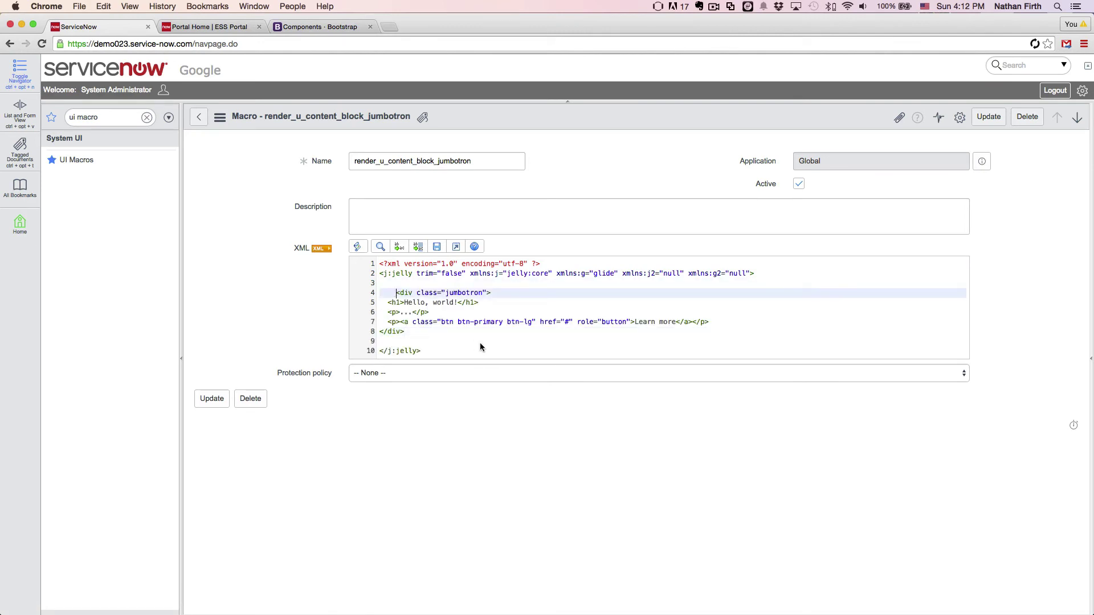
key(BackSpace)
Step: Set the jumbotron heading to ${current.u_title} and the paragraph to ${current.u_description}
drag(404, 302, 459, 302)
text($)
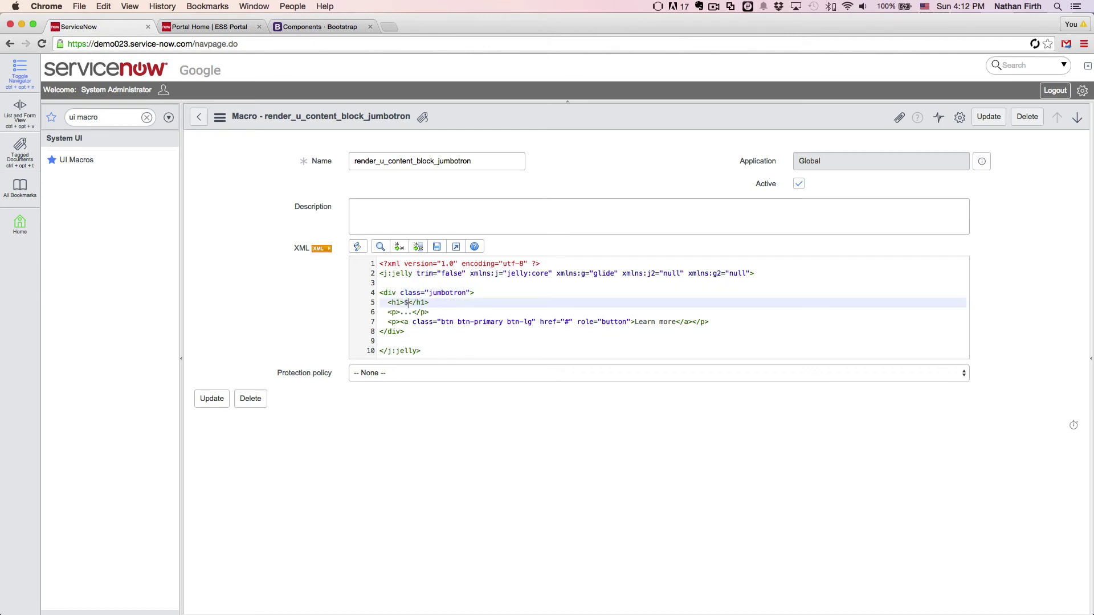
text({})
text(current.)
text(u_title)
click(427, 312)
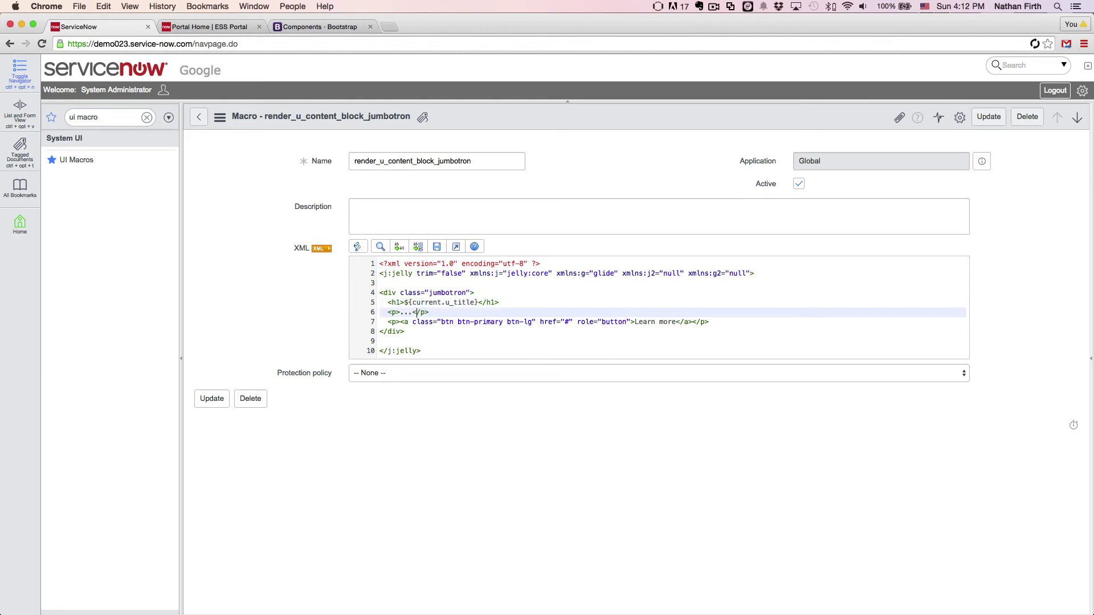
drag(411, 312, 400, 313)
text(${}current.u_desfr)
key(BackSpace)
key(BackSpace)
text(cription)
click(316, 30)
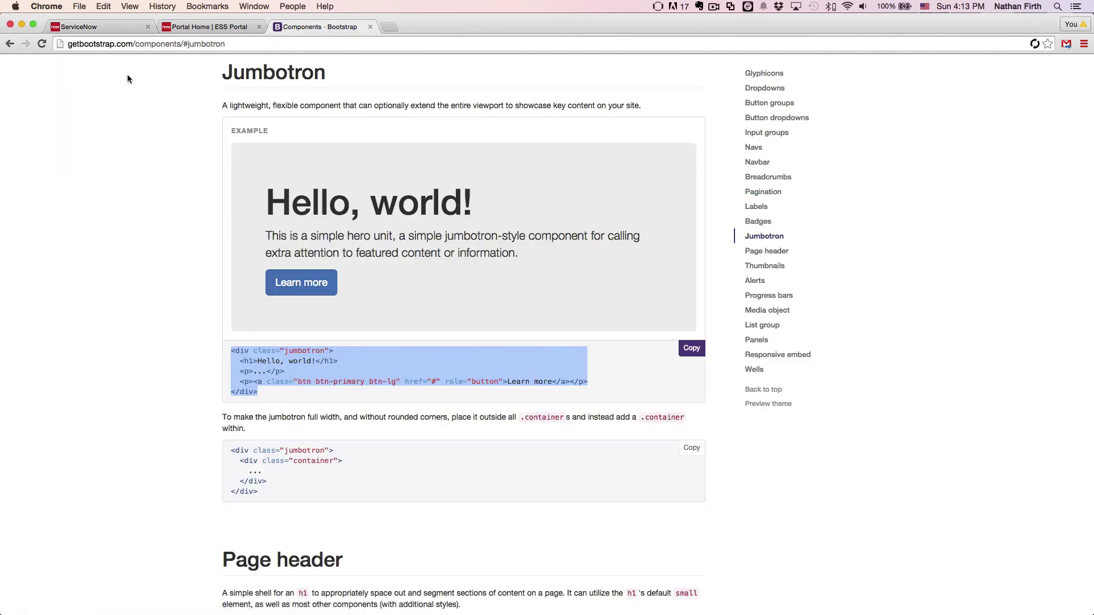
click(86, 27)
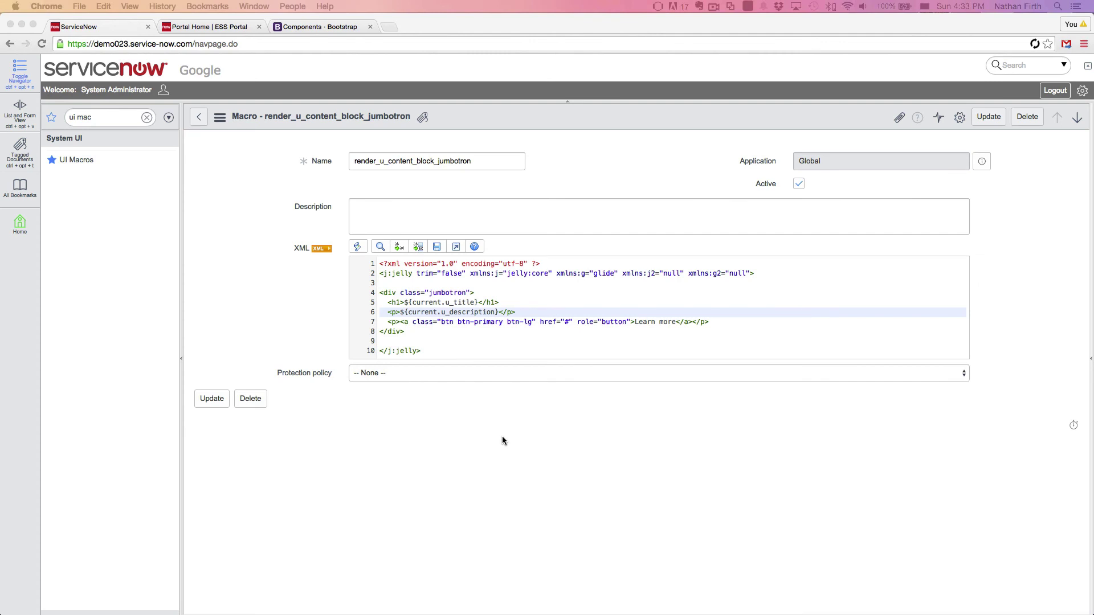
Step: Add a <div class="container"> line above the jumbotron markup
click(399, 283)
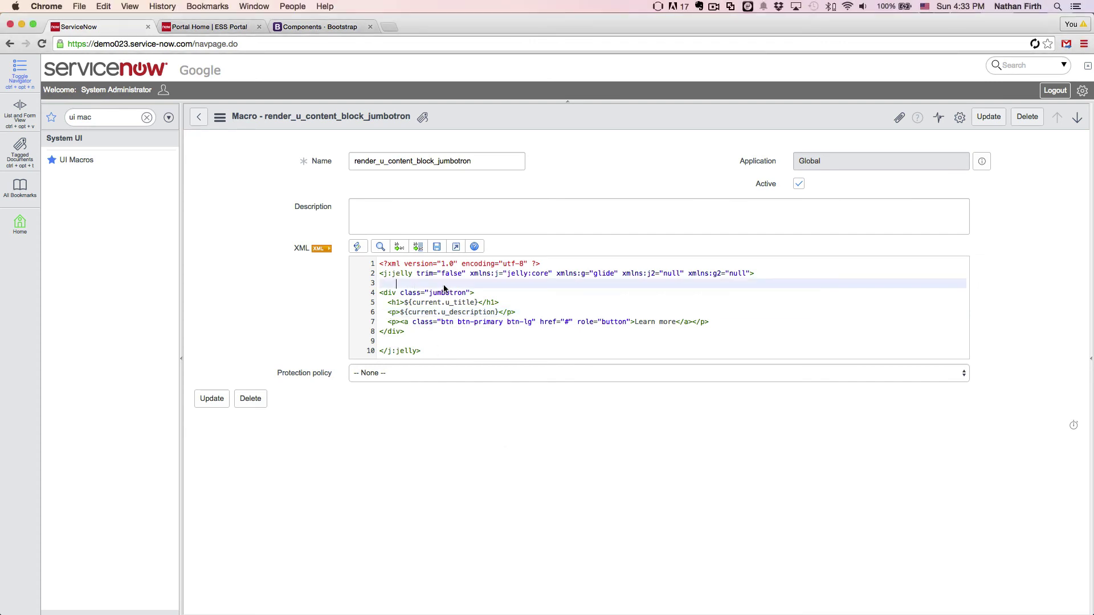
key(Return)
Step: Add the closing div tag below the jumbotron block and save the macro
key(Return)
key(Up)
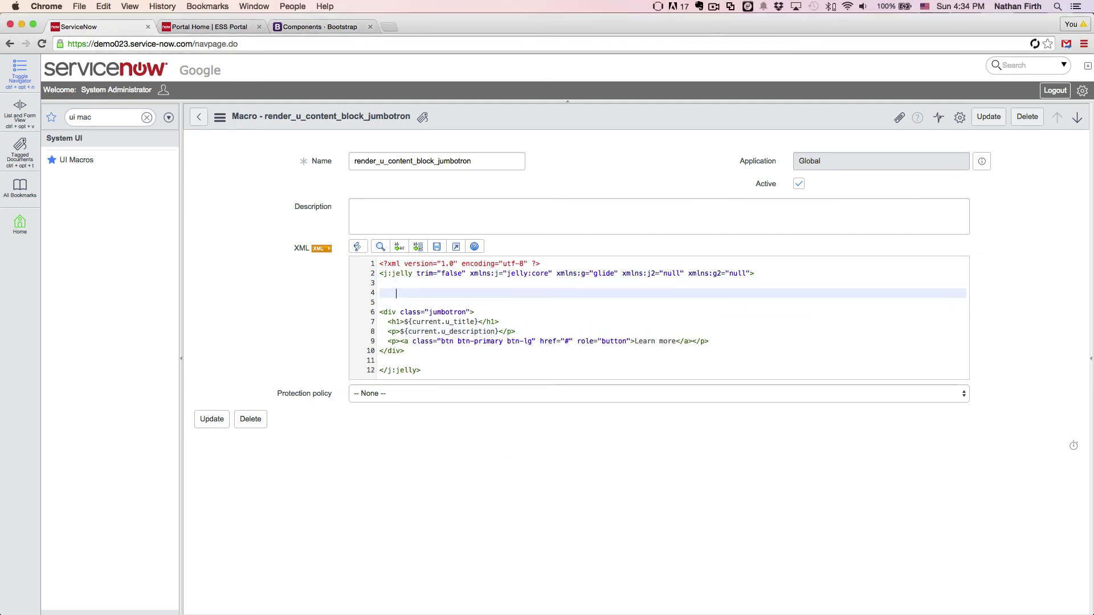
text(<div class="container">)
click(442, 350)
key(Return)
key(Return)
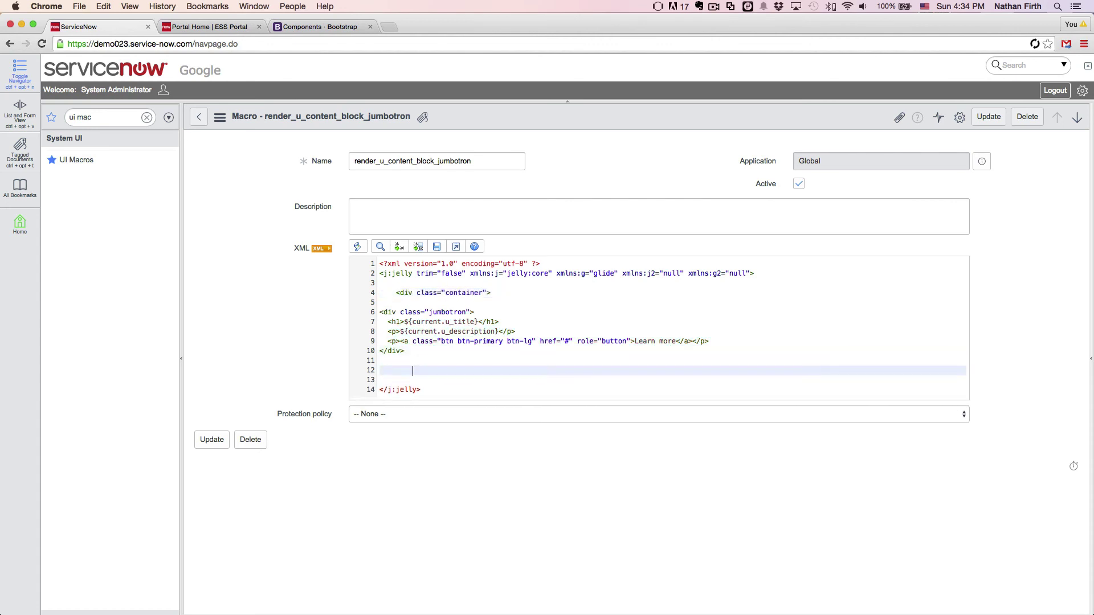
text(</s)
text(iv>)
right_click(666, 121)
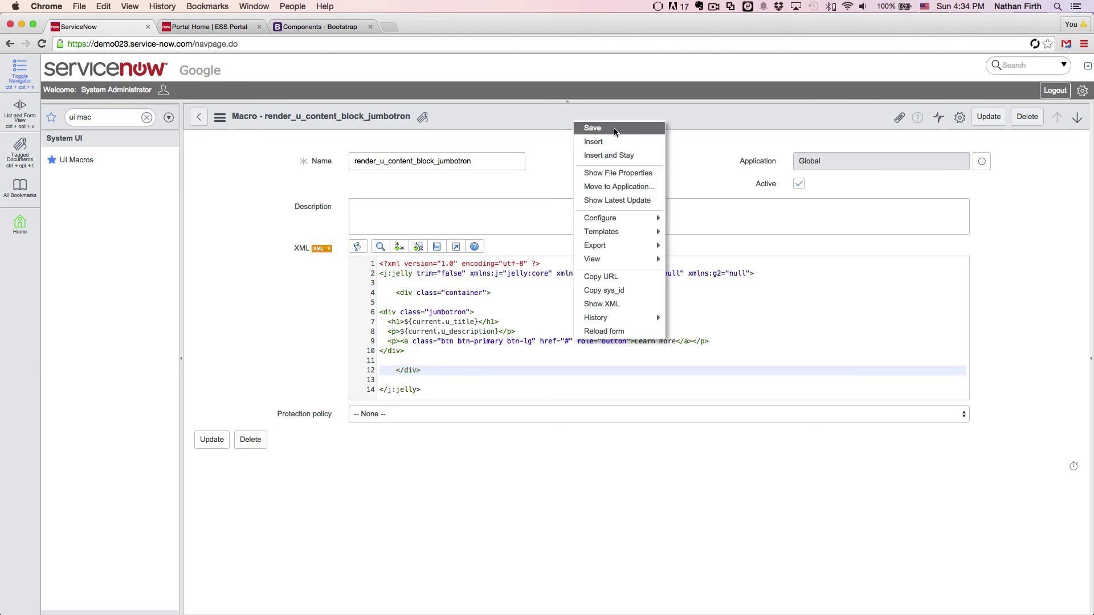
click(601, 139)
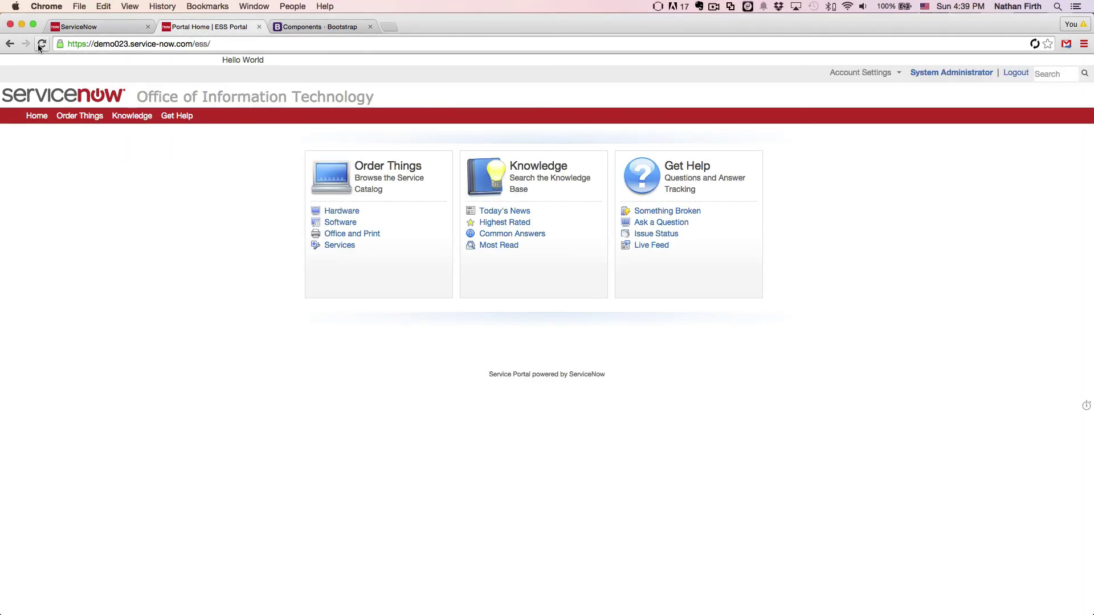
Step: Reload the ESS portal to see the Hello, world! jumbotron, then return to ServiceNow's navigator filter
click(39, 45)
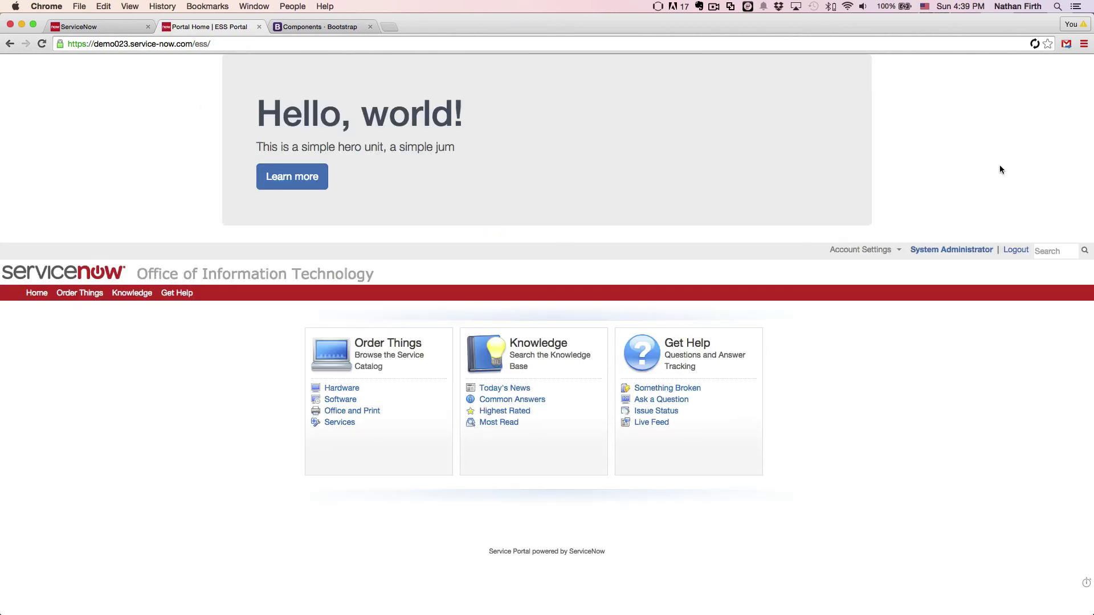
click(83, 27)
click(113, 118)
Step: Open the Employee Self-Service Portal page from Sites in the content page editor
text(sites)
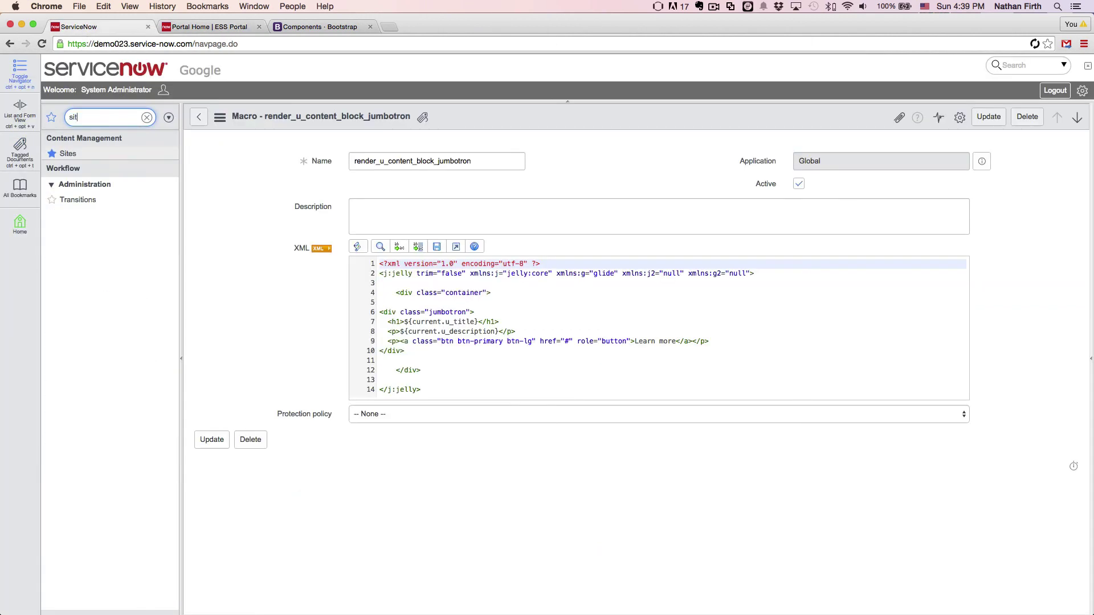
click(69, 154)
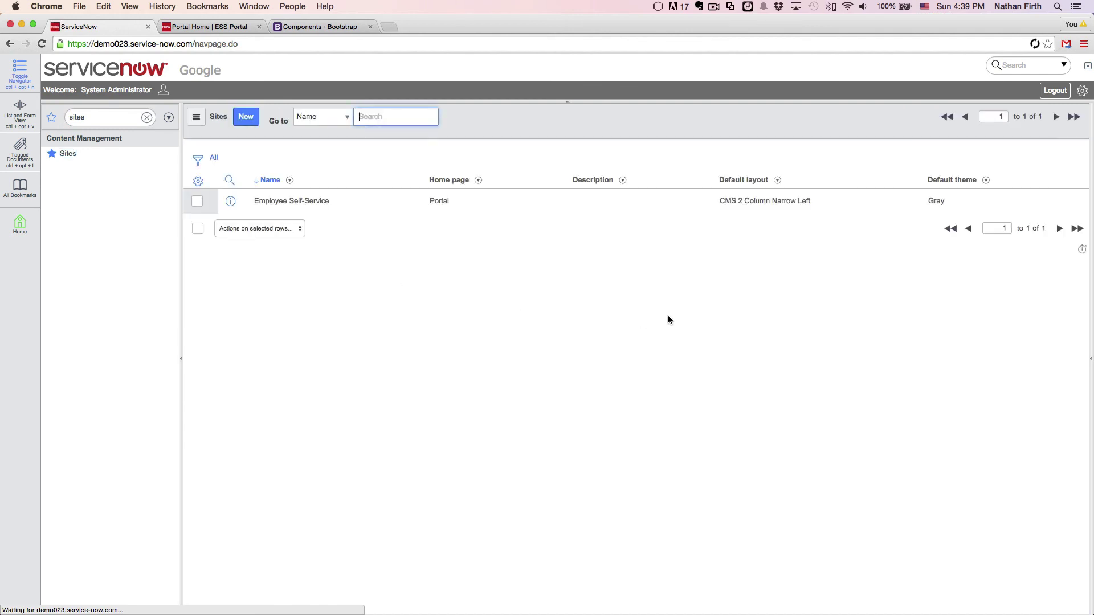
click(440, 201)
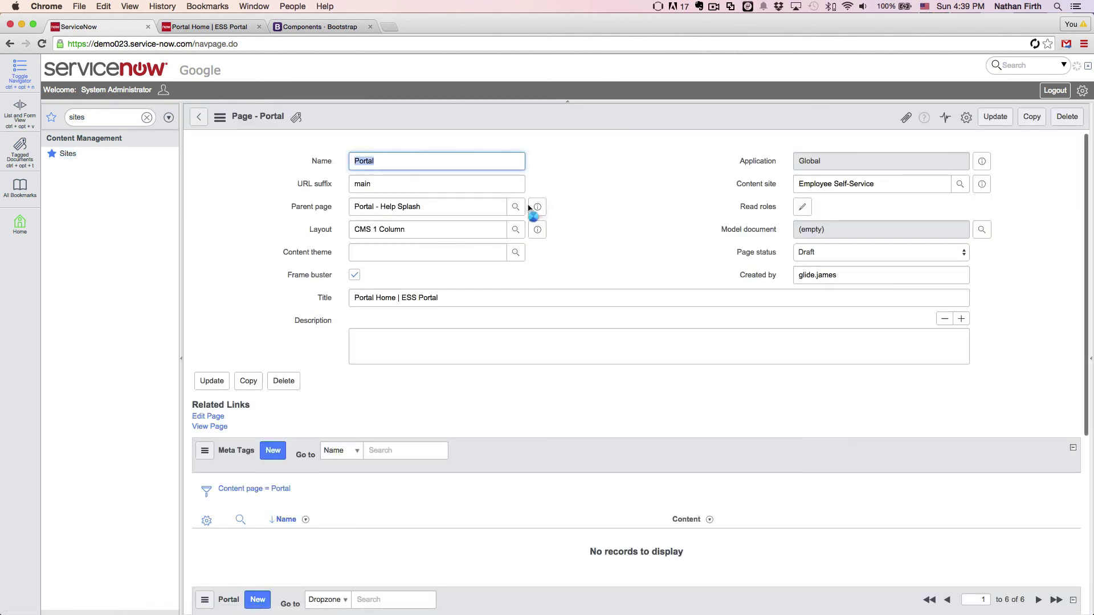
mouse_move(538, 208)
click(208, 417)
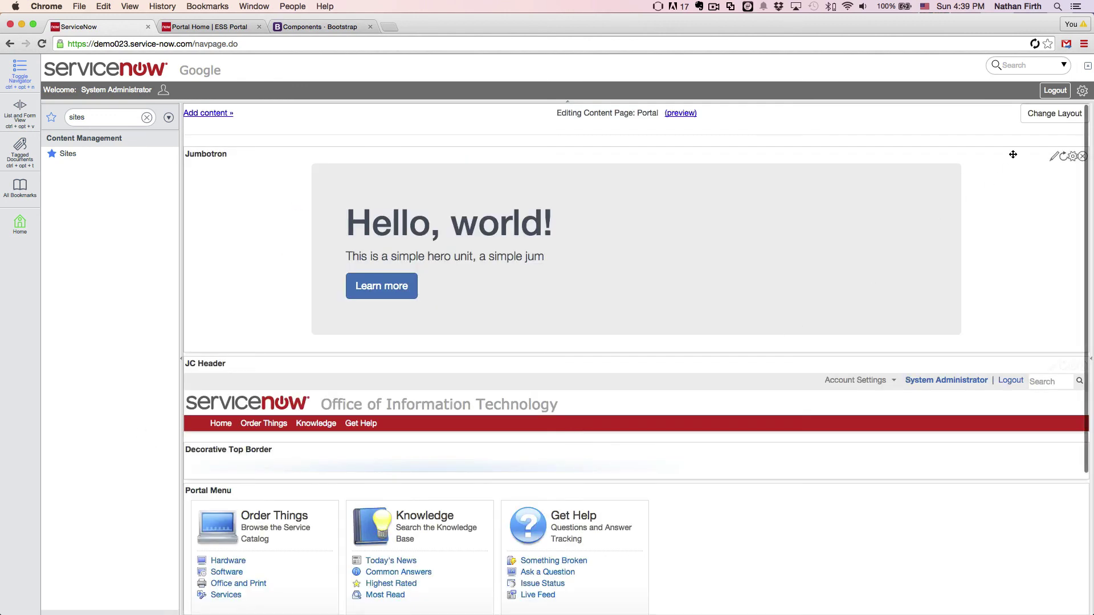
Step: Edit the Jumbotron block and update its Title to 'This is a test'
click(1055, 157)
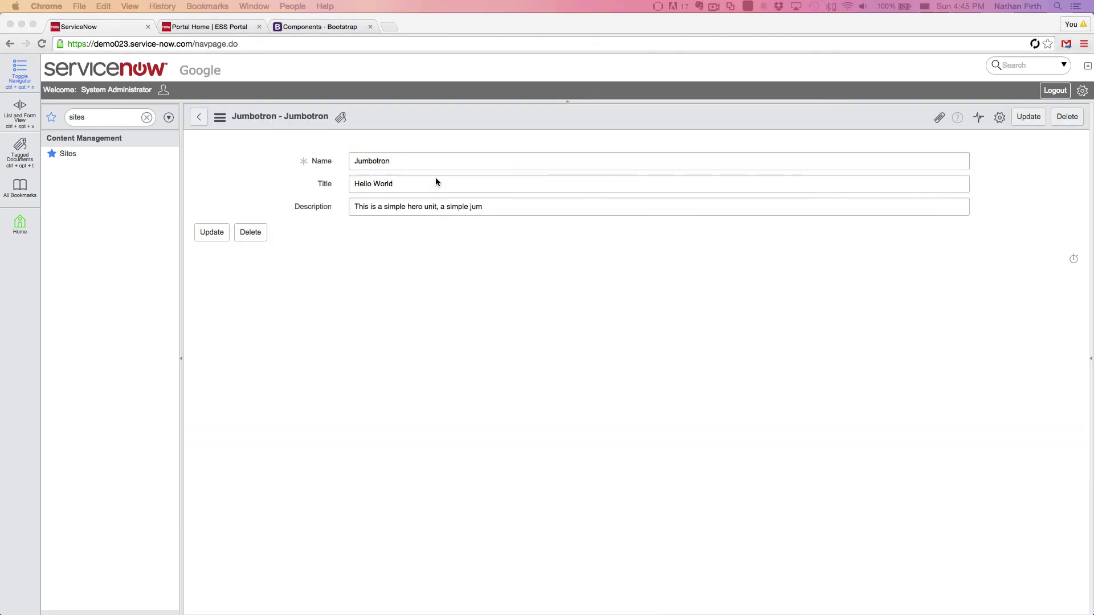
click(435, 181)
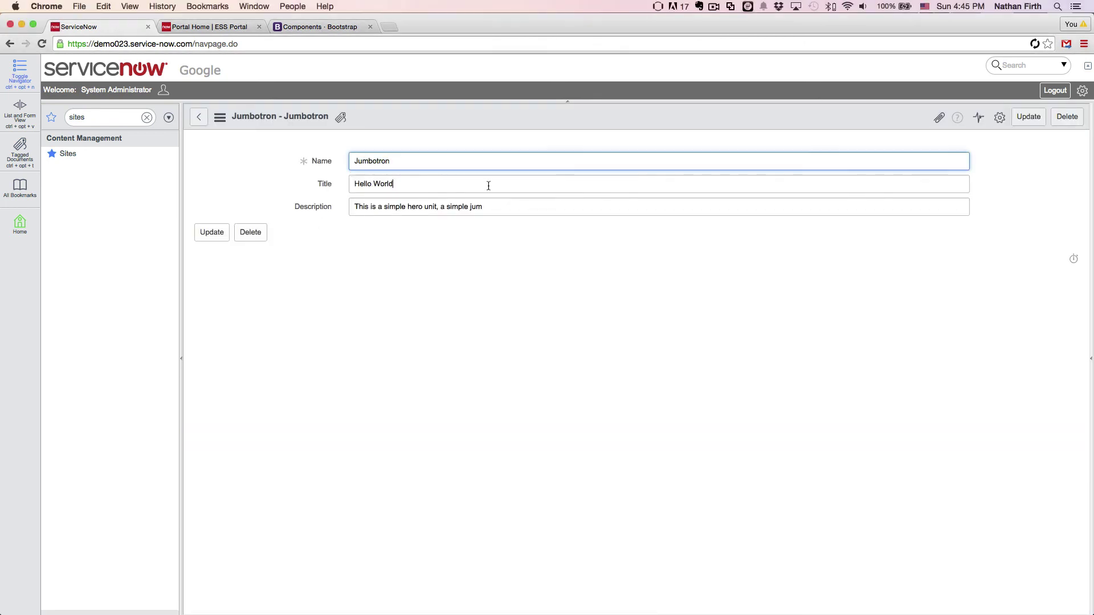
key(Tab)
text(This is a test)
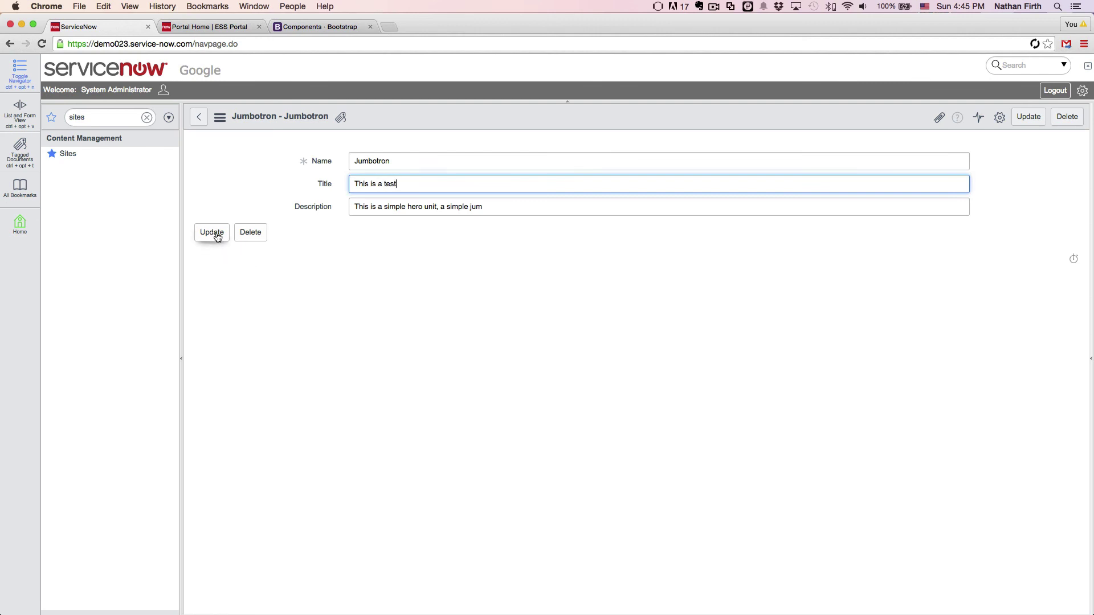
click(217, 236)
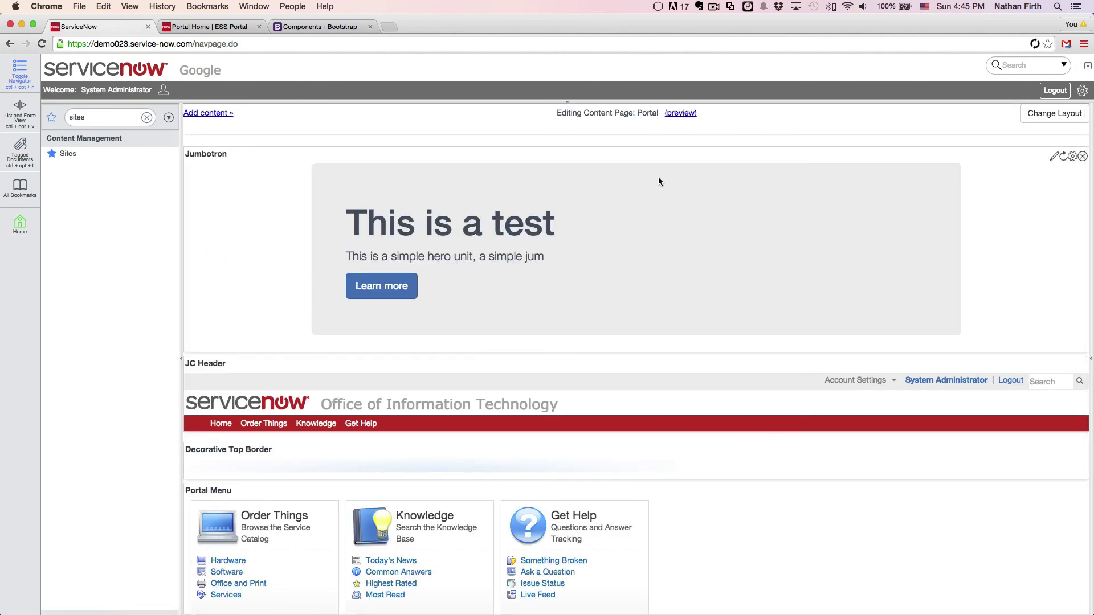
Step: Drag the Jumbotron block down to sit beneath the JC Header section
drag(542, 160, 559, 282)
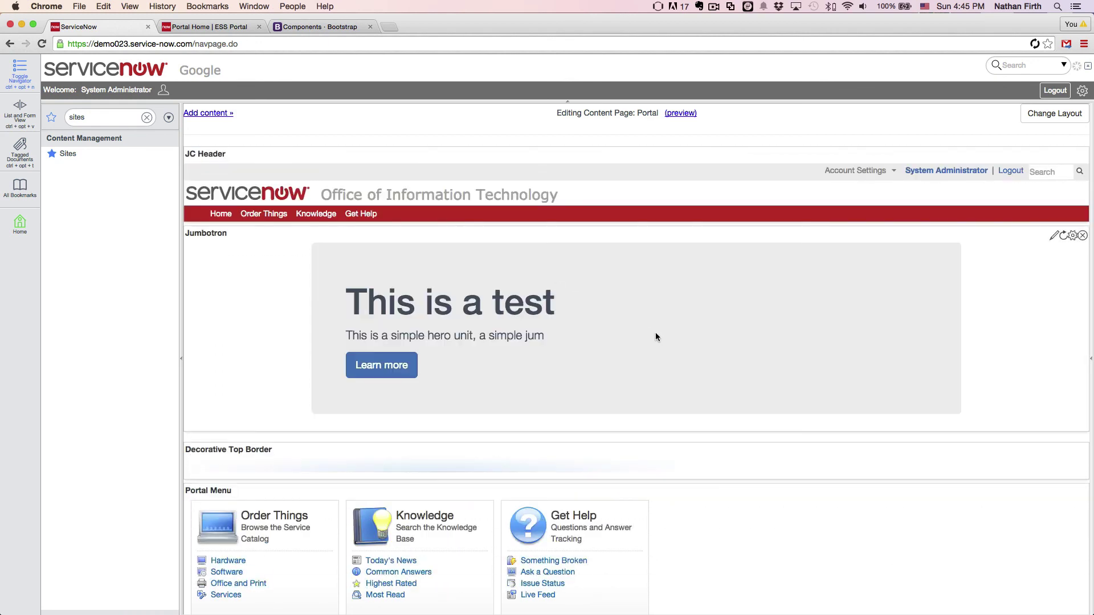